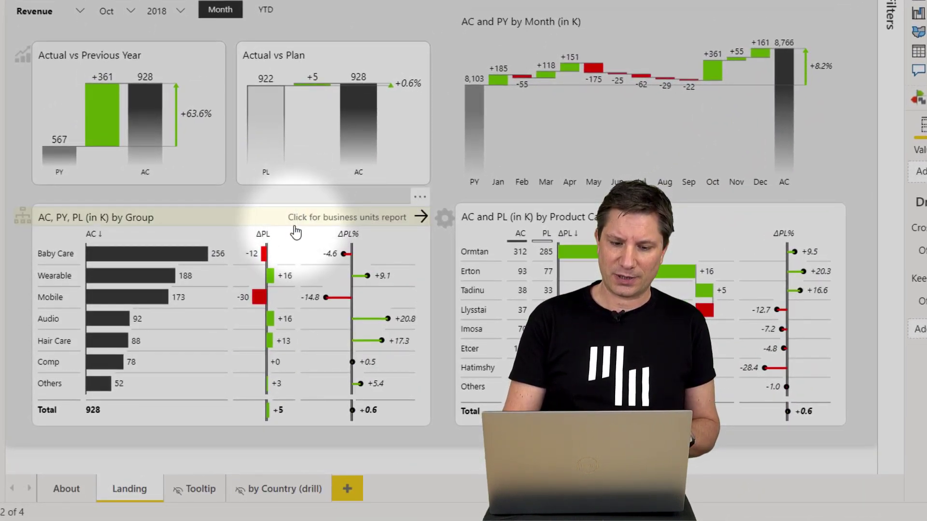
Step: Show the tooltip with the country breakdown for Mobile's plan variance in the AC, PY, PL by Group table
{"action": "left_click", "coordinate": [296, 239]}
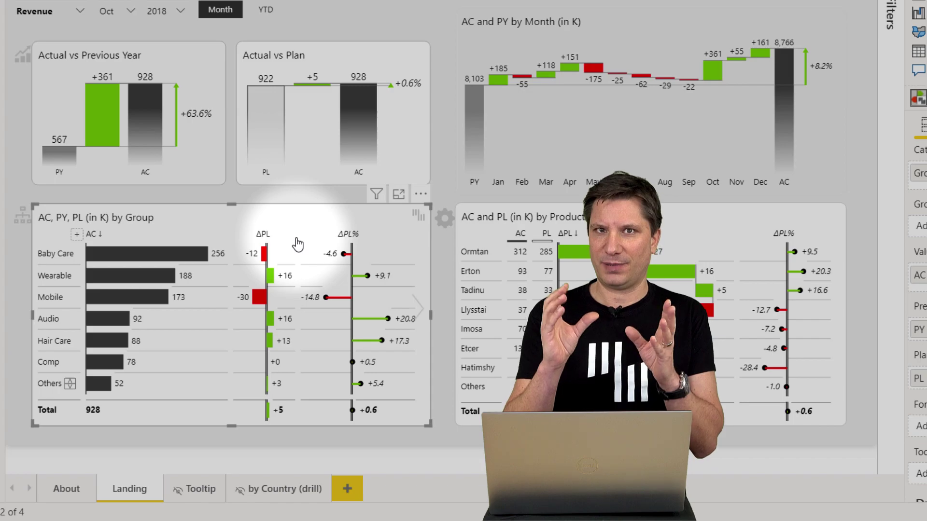
{"action": "left_click", "coordinate": [295, 247]}
{"action": "left_click", "coordinate": [252, 294]}
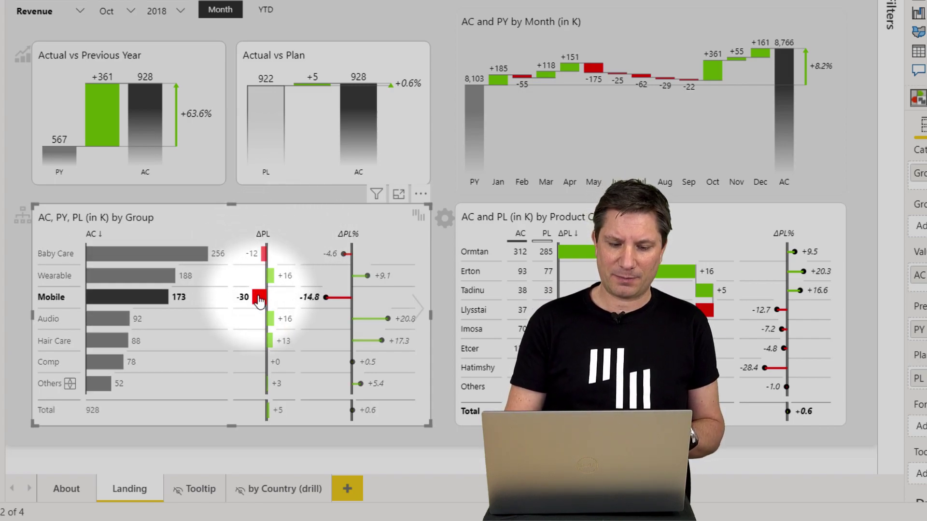
{"action": "mouse_move", "coordinate": [260, 300]}
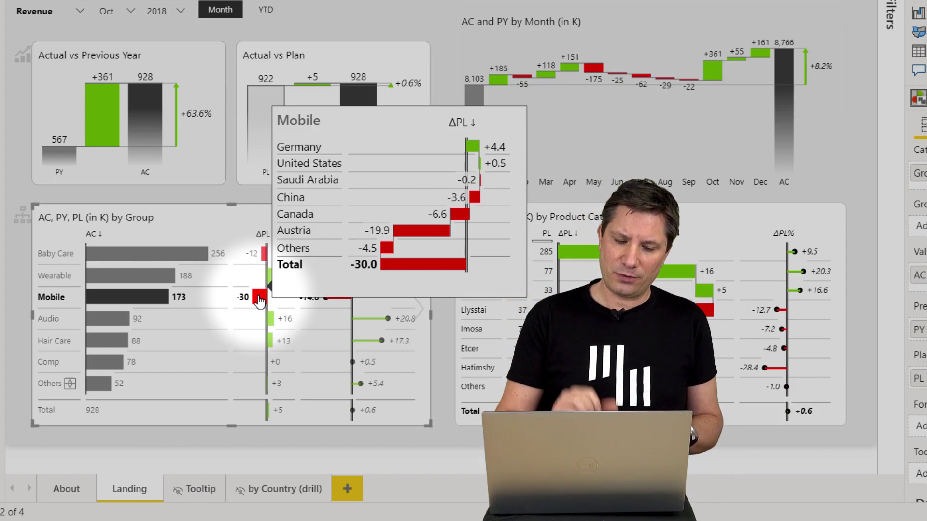
Step: Select Mobile in the Group table and drill through to the by Country (drill) page
{"action": "left_click", "coordinate": [259, 298]}
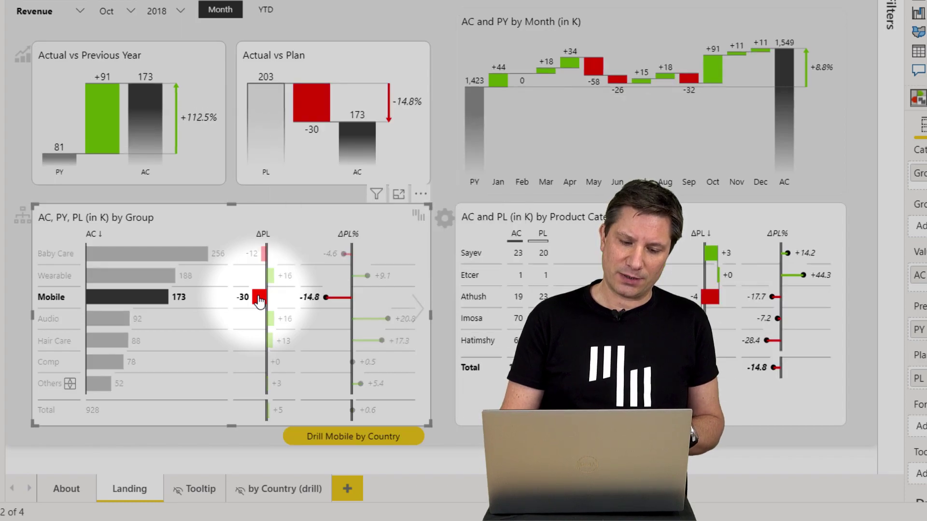
{"action": "right_click", "coordinate": [259, 300]}
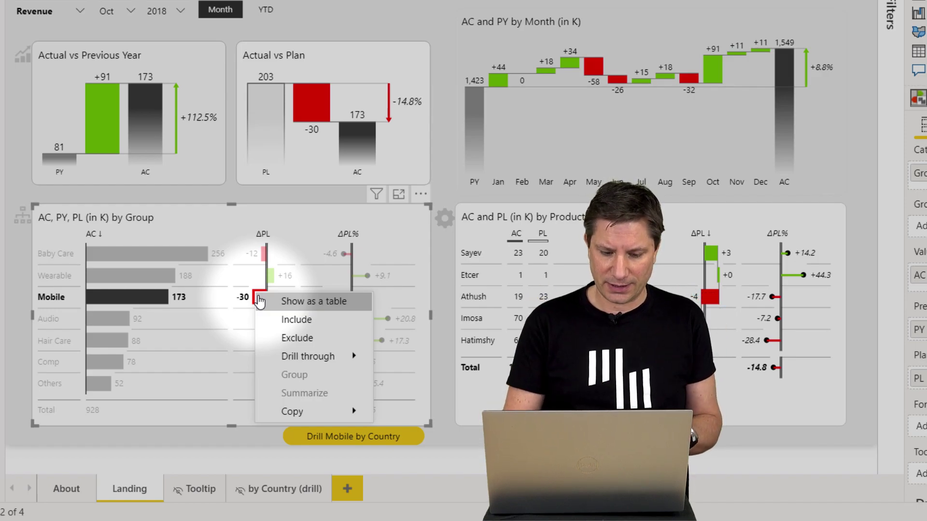
{"action": "mouse_move", "coordinate": [331, 359]}
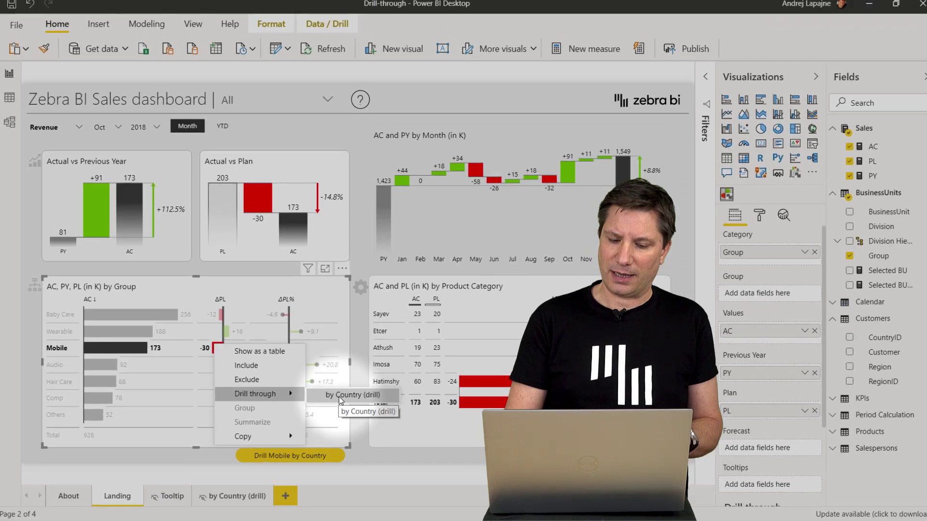
{"action": "left_click", "coordinate": [337, 401]}
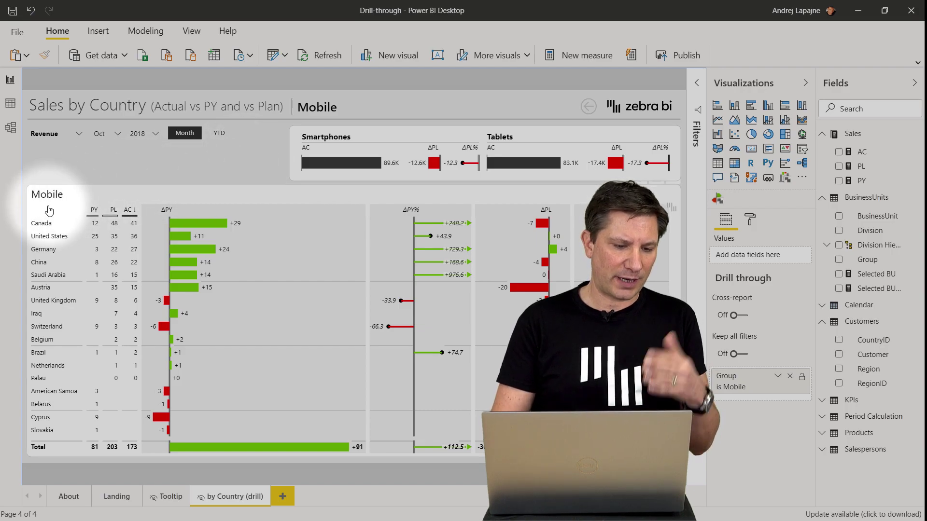
Step: Examine the country rows of the Mobile drill-through report and go back to the Landing page
{"action": "left_click", "coordinate": [49, 223]}
{"action": "left_click", "coordinate": [52, 237]}
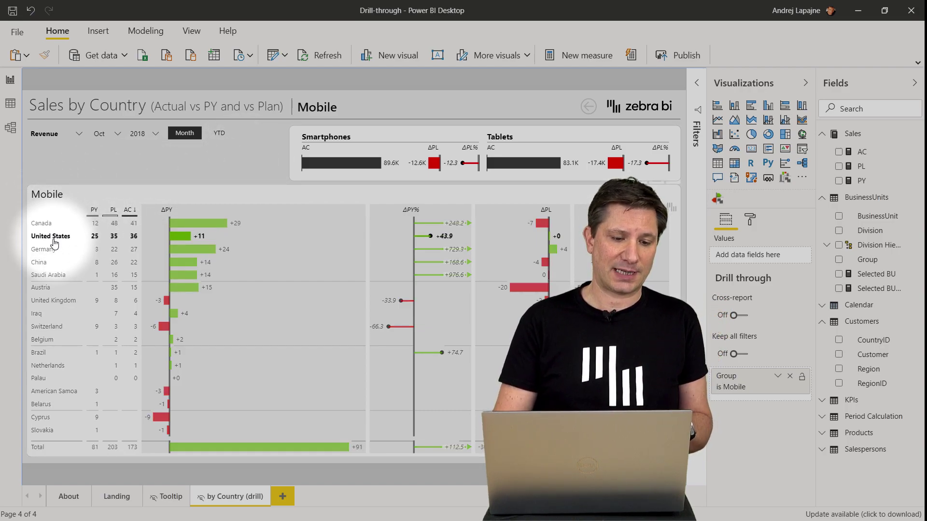
{"action": "left_click", "coordinate": [57, 221]}
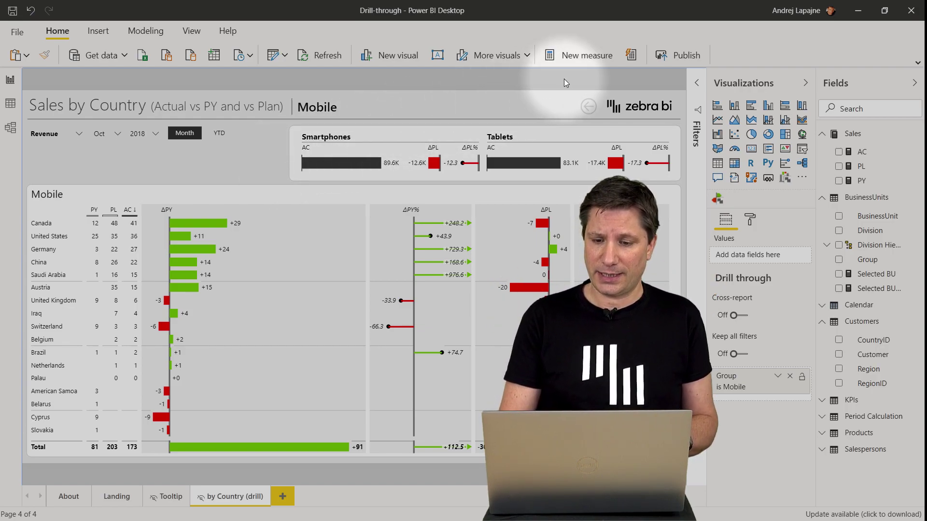
{"action": "left_click", "coordinate": [590, 107], "text": "ctrl"}
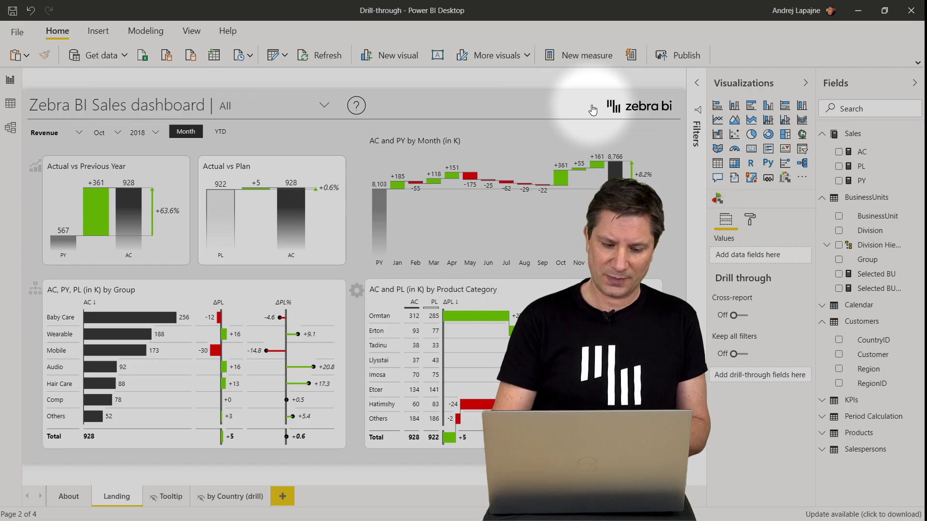
Step: Add a new report page and insert a Zebra BI Tables visual with the AC, PY and PL measures
{"action": "left_click", "coordinate": [283, 497]}
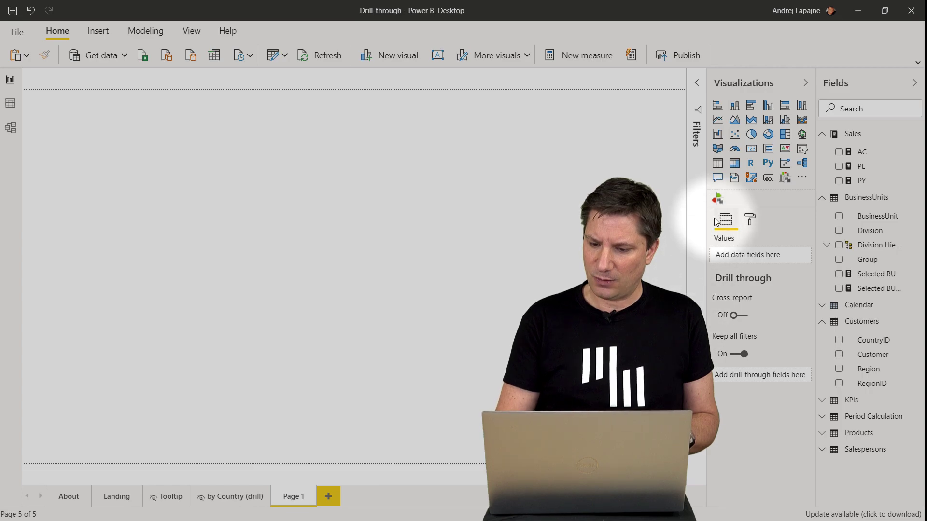
{"action": "left_click", "coordinate": [717, 200]}
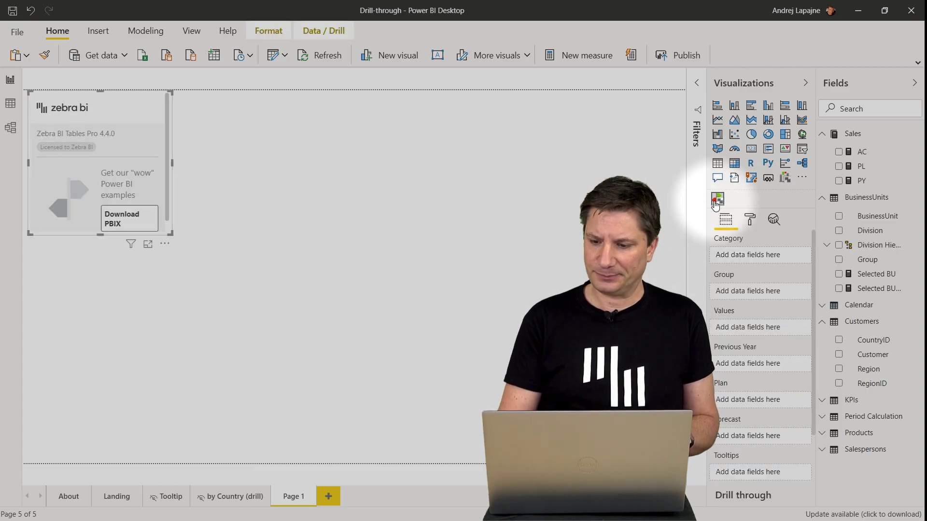
{"action": "left_click", "coordinate": [838, 152]}
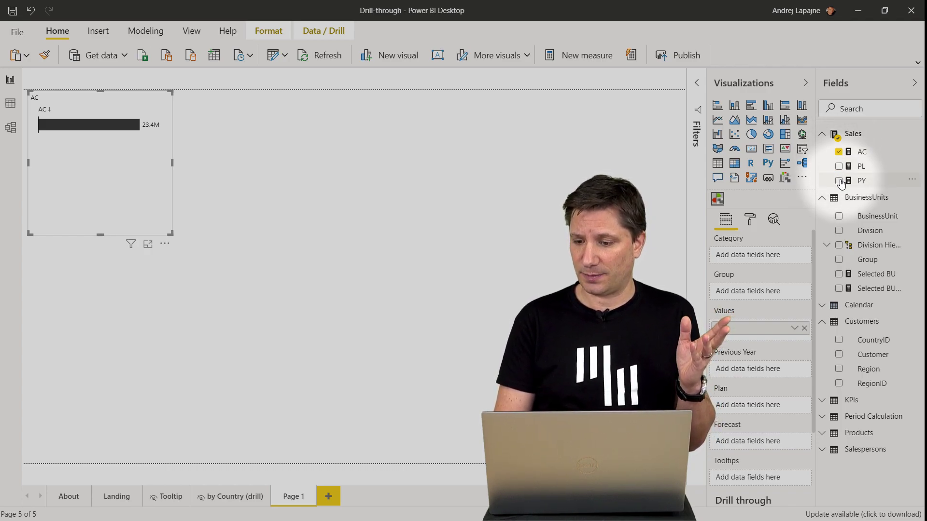
{"action": "left_click", "coordinate": [839, 182]}
{"action": "left_click", "coordinate": [839, 166]}
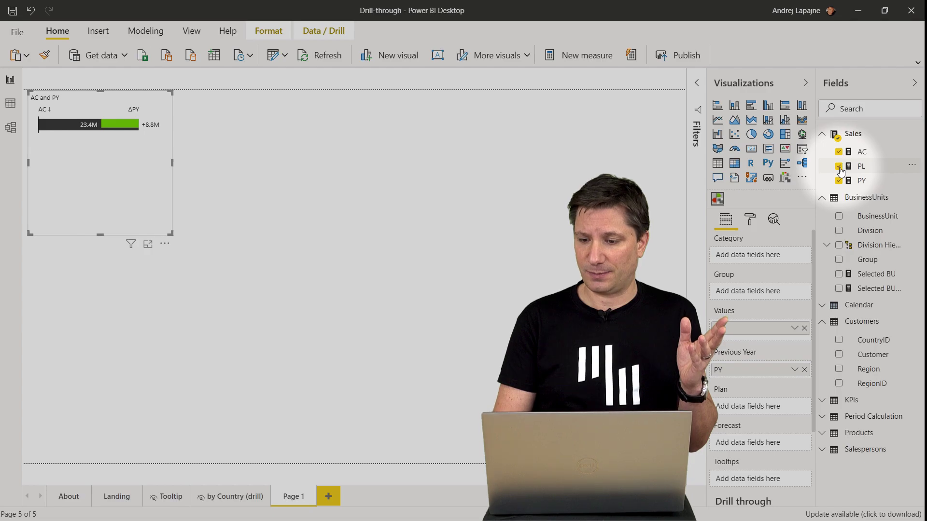
Step: Break the new table down by CountryID, enlarging it across most of the page and leaving free space above it
{"action": "left_click_drag", "start_coordinate": [171, 233], "coordinate": [559, 404]}
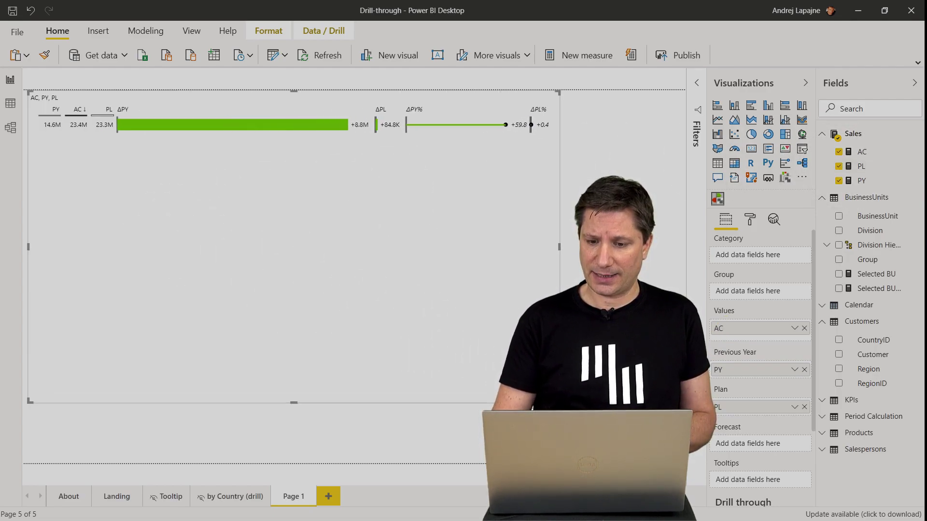
{"action": "left_click", "coordinate": [839, 341]}
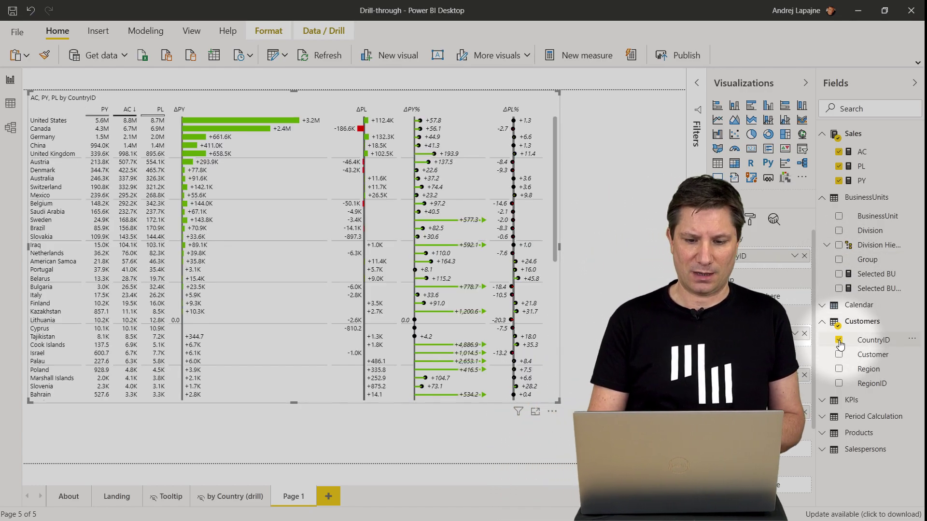
{"action": "left_click", "coordinate": [517, 261]}
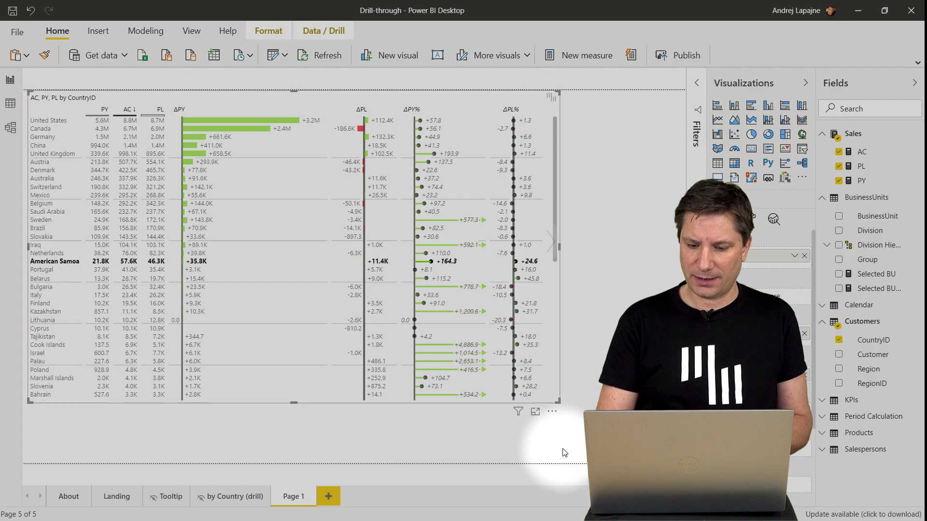
{"action": "left_click_drag", "start_coordinate": [549, 414], "coordinate": [560, 452]}
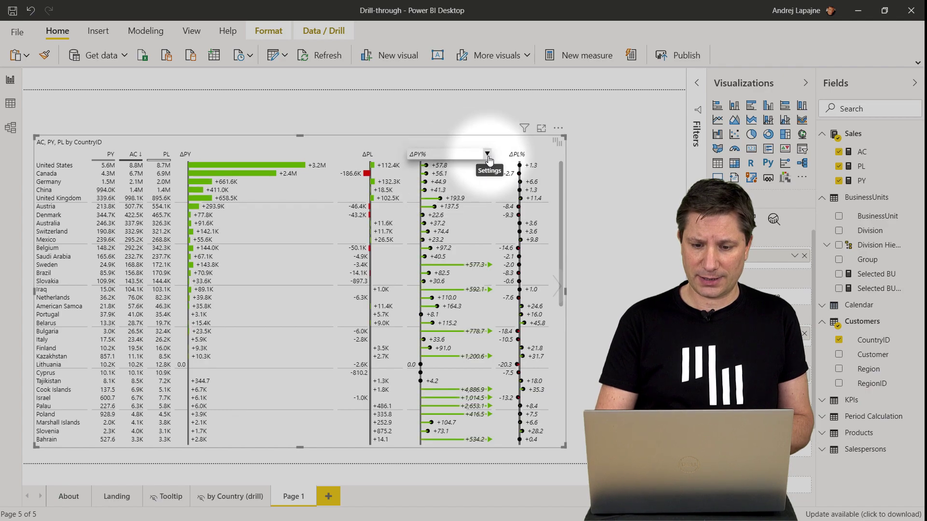
Step: Change the ΔPY% and ΔPL% columns of the country table from charts to plain numbers
{"action": "left_click", "coordinate": [486, 154]}
{"action": "left_click", "coordinate": [438, 206]}
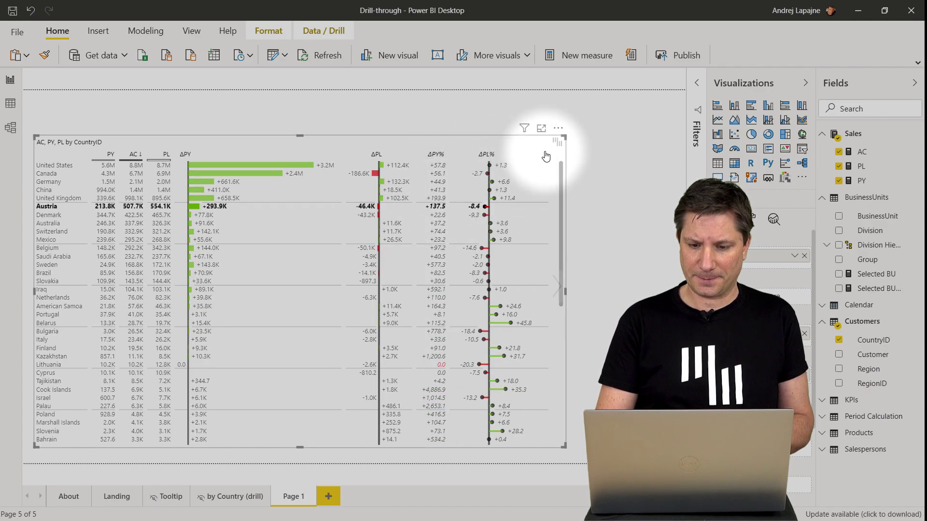
{"action": "left_click", "coordinate": [545, 155]}
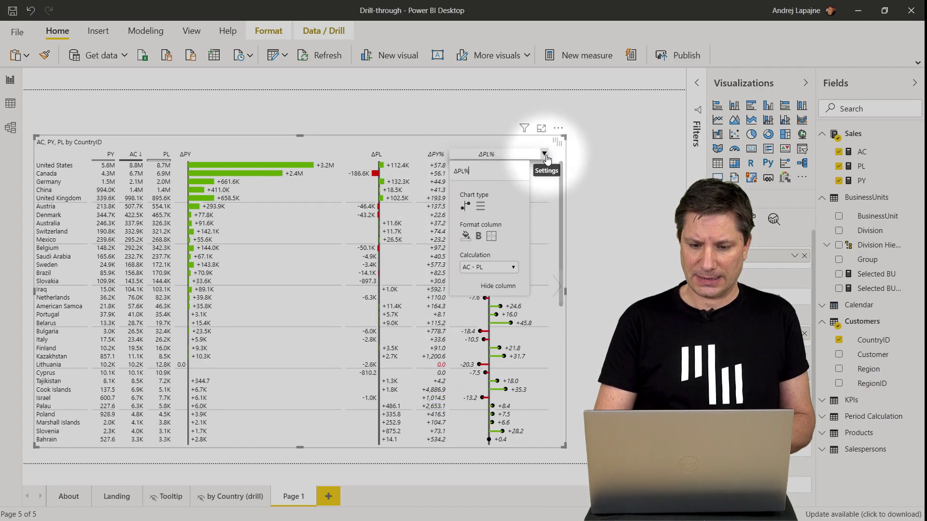
{"action": "left_click", "coordinate": [482, 209]}
Step: Place the PL column before the AC column and shift the table slightly toward the page's left edge
{"action": "left_click_drag", "start_coordinate": [164, 157], "coordinate": [138, 159]}
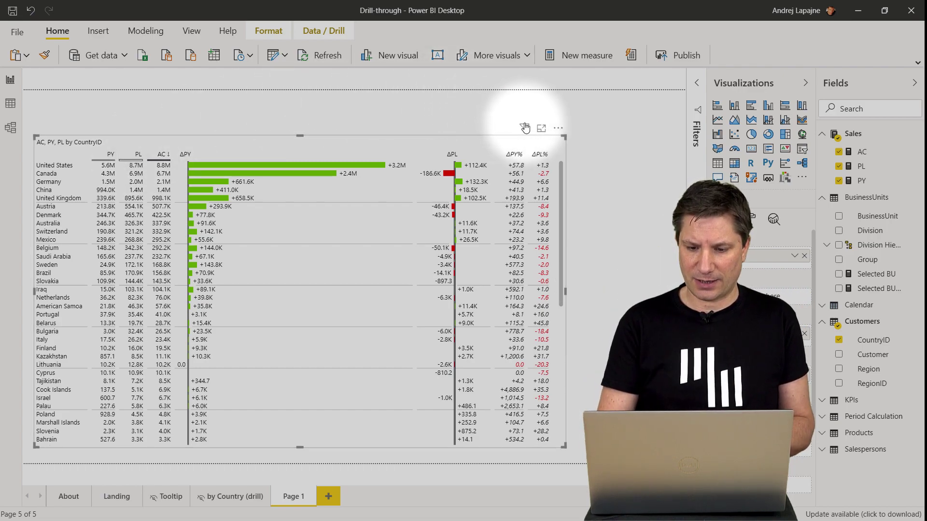
{"action": "left_click", "coordinate": [554, 135]}
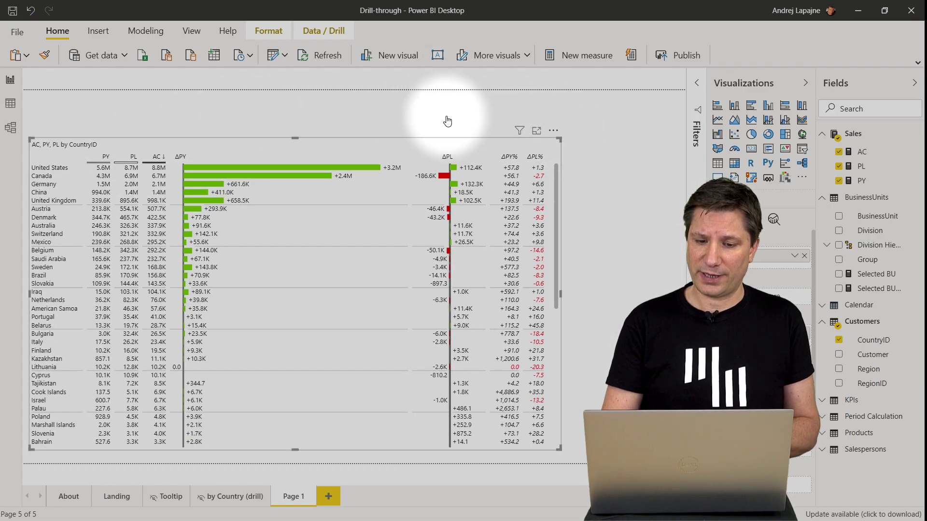
{"action": "left_click", "coordinate": [379, 114]}
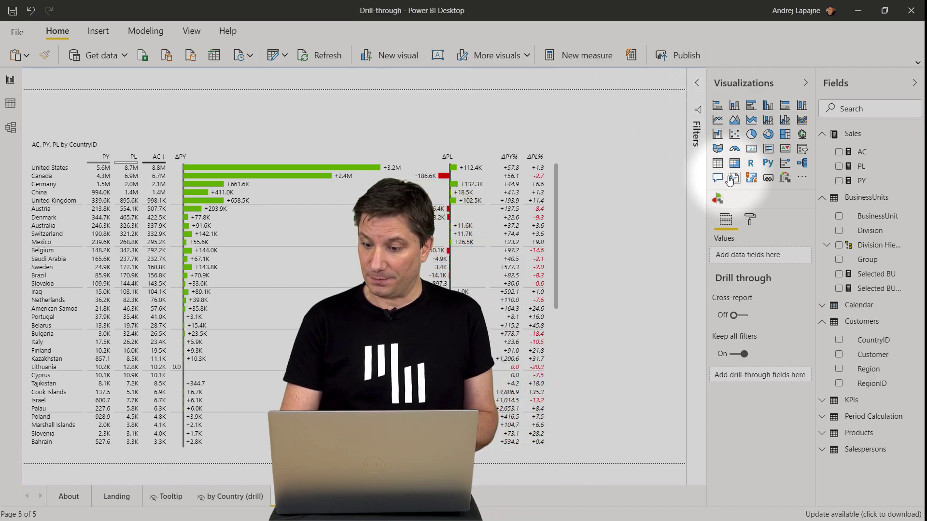
Step: Add a multi-row card showing the Group field, shrunk to a small box above the country table
{"action": "left_click", "coordinate": [768, 151]}
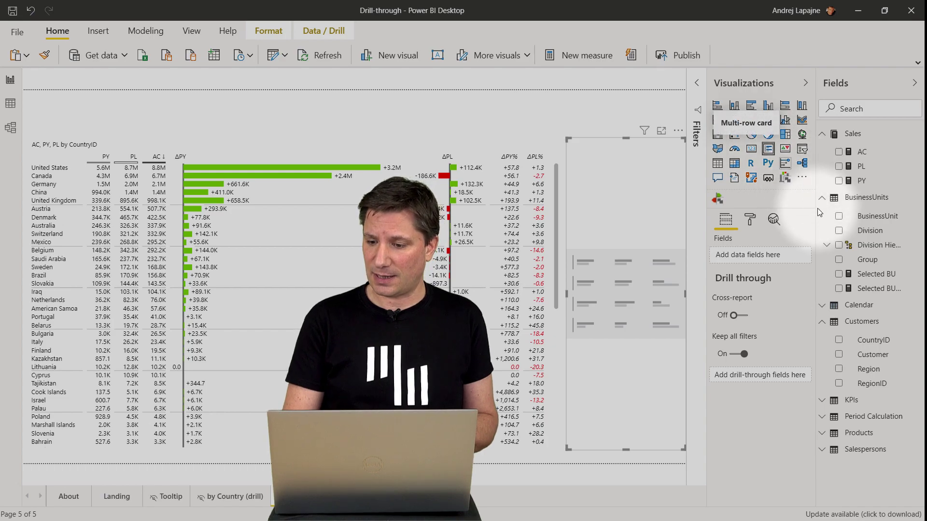
{"action": "left_click", "coordinate": [839, 260]}
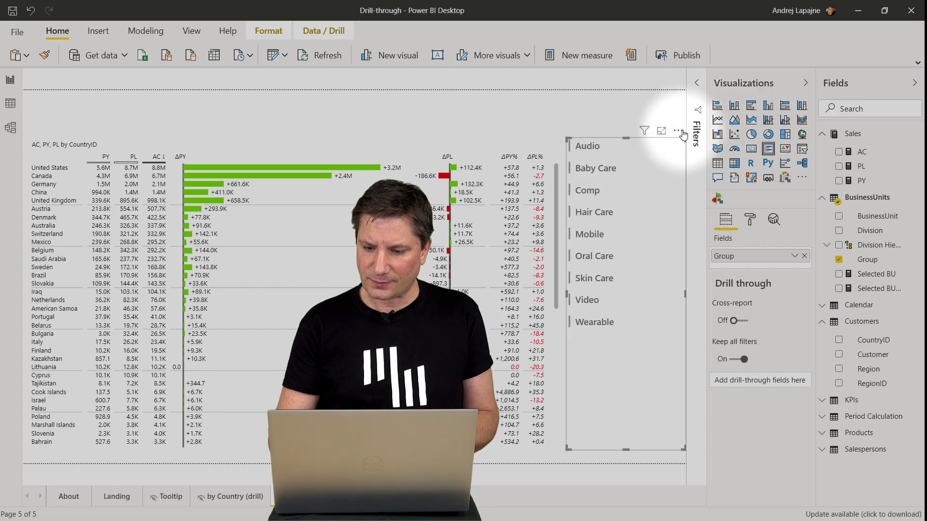
{"action": "left_click_drag", "start_coordinate": [647, 131], "coordinate": [142, 85]}
{"action": "left_click_drag", "start_coordinate": [188, 409], "coordinate": [193, 127]}
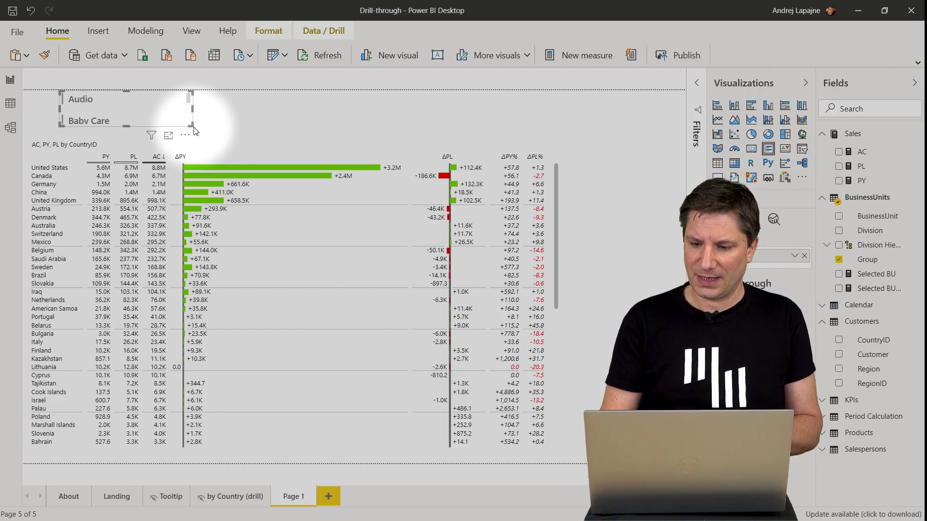
Step: Set the BusinessUnits Group field as the page's drill-through field and nudge the back button slightly to the right
{"action": "left_click", "coordinate": [570, 141]}
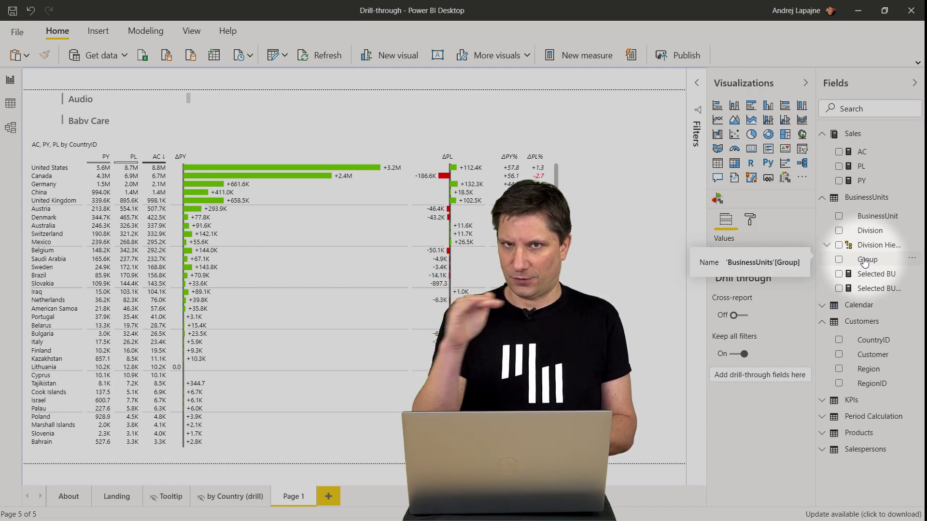
{"action": "left_click_drag", "start_coordinate": [864, 262], "coordinate": [761, 382]}
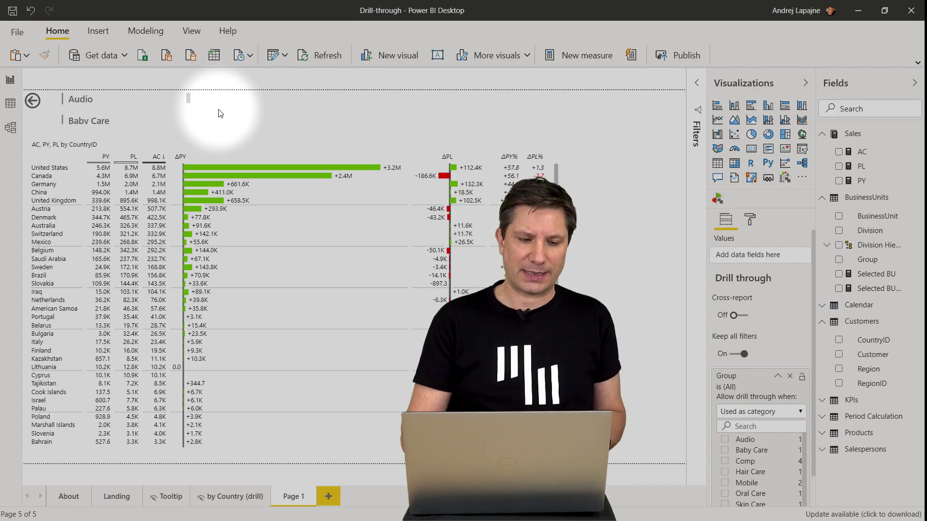
{"action": "left_click", "coordinate": [38, 112]}
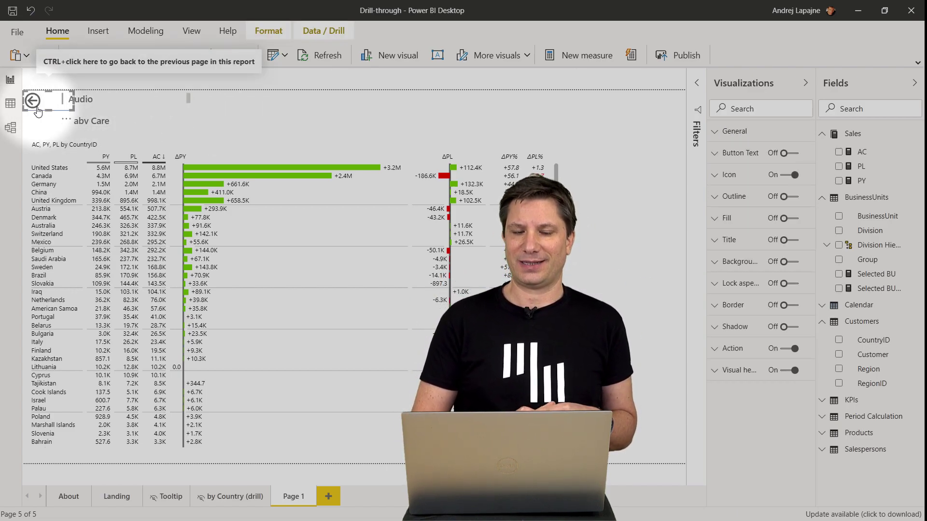
{"action": "mouse_move", "coordinate": [38, 112]}
{"action": "left_mouse_down"}
{"action": "mouse_move", "coordinate": [62, 117]}
{"action": "mouse_move", "coordinate": [42, 107]}
{"action": "left_mouse_up"}
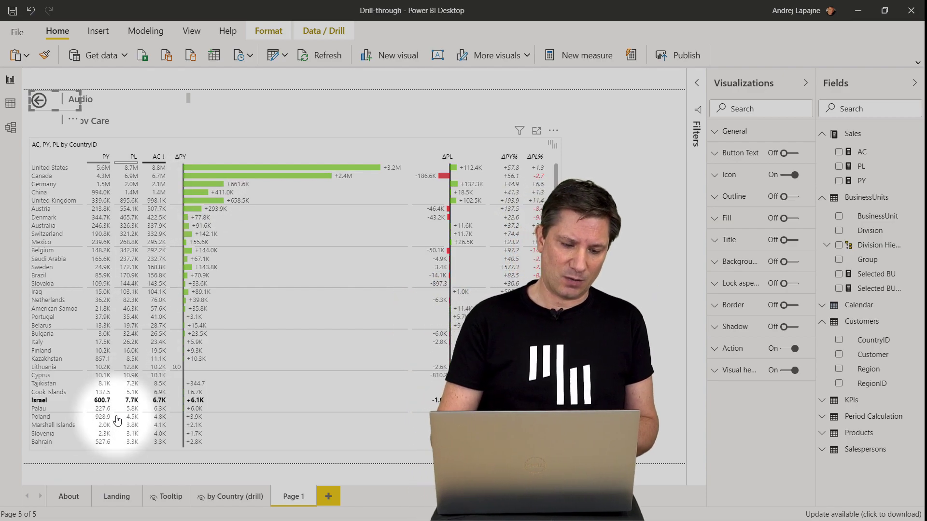
Step: Return to the Landing page and examine the fields assigned to the AC, PY, PL by Group table
{"action": "left_click", "coordinate": [110, 501]}
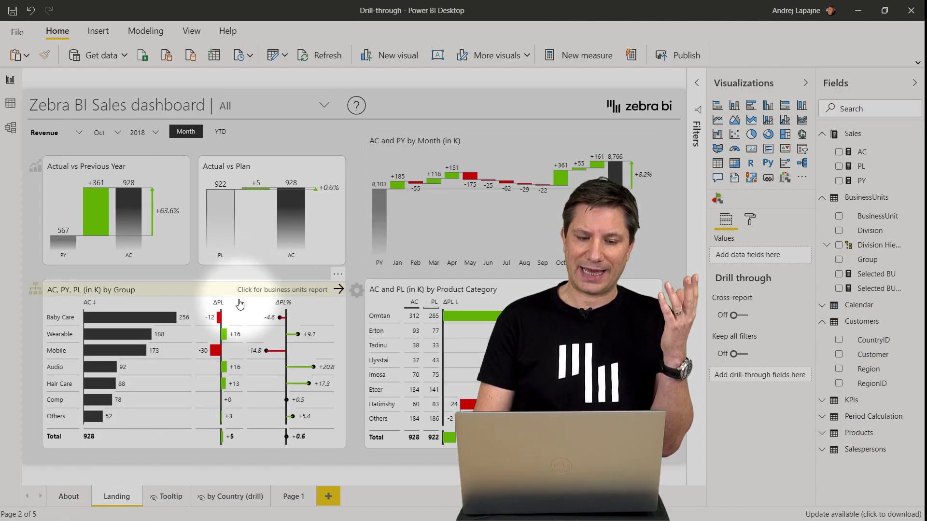
{"action": "left_click", "coordinate": [244, 314]}
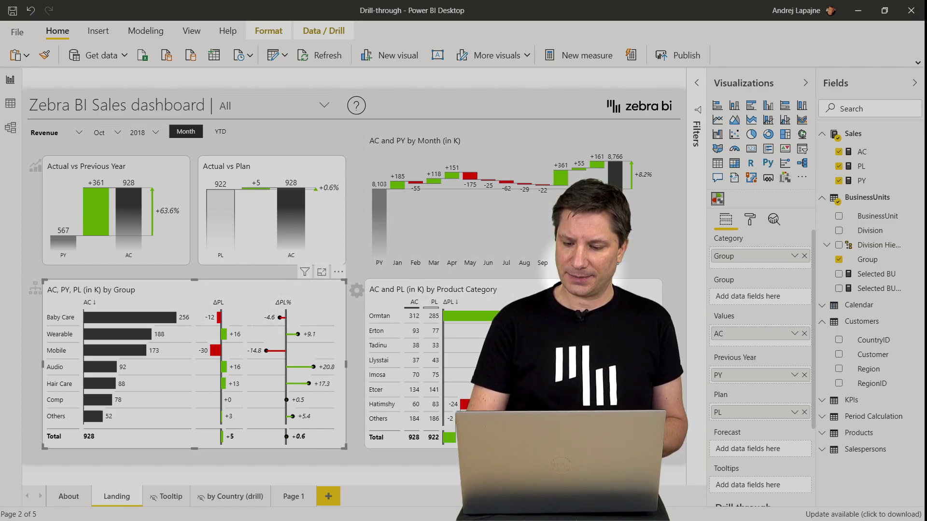
{"action": "scroll", "coordinate": [746, 350], "scroll_direction": "down", "scroll_amount": 1}
{"action": "scroll", "coordinate": [746, 350], "scroll_direction": "down", "scroll_amount": 4}
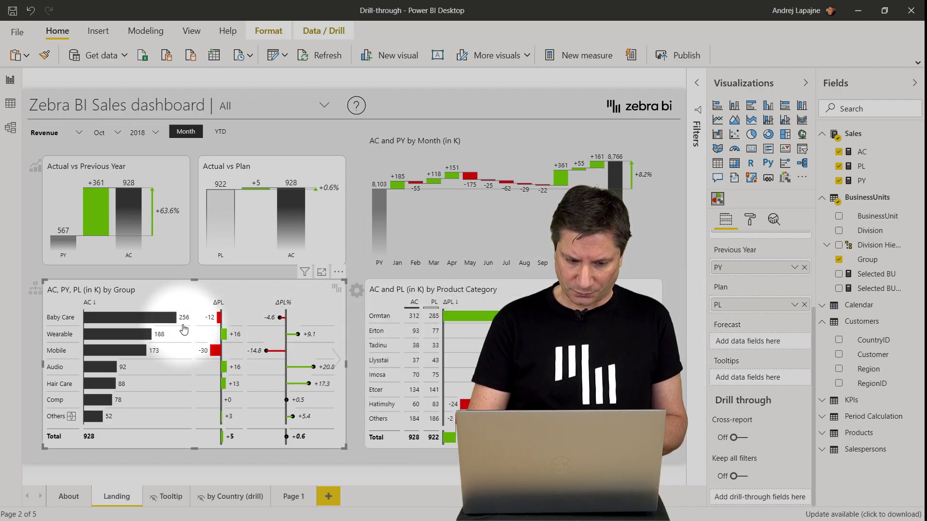
{"action": "left_click", "coordinate": [132, 355]}
{"action": "mouse_move", "coordinate": [128, 355]}
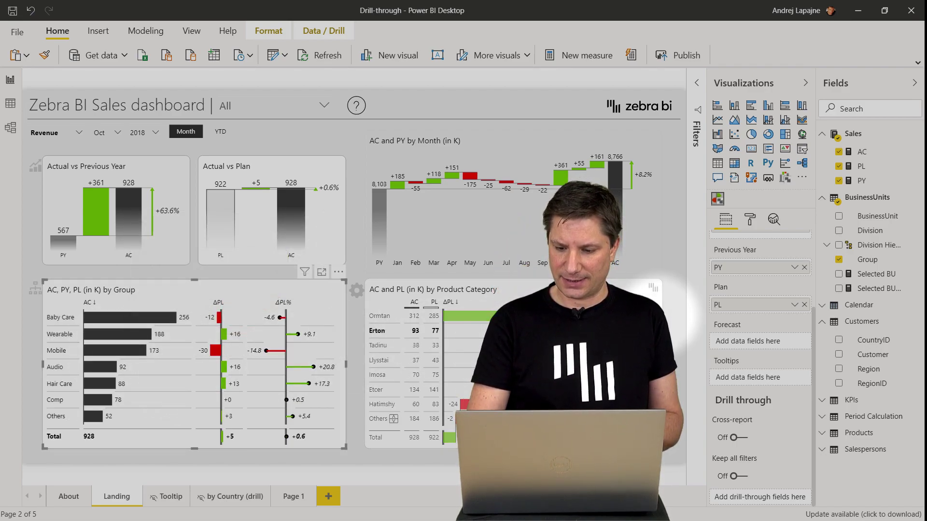
{"action": "scroll", "coordinate": [721, 323], "scroll_direction": "up", "scroll_amount": 3}
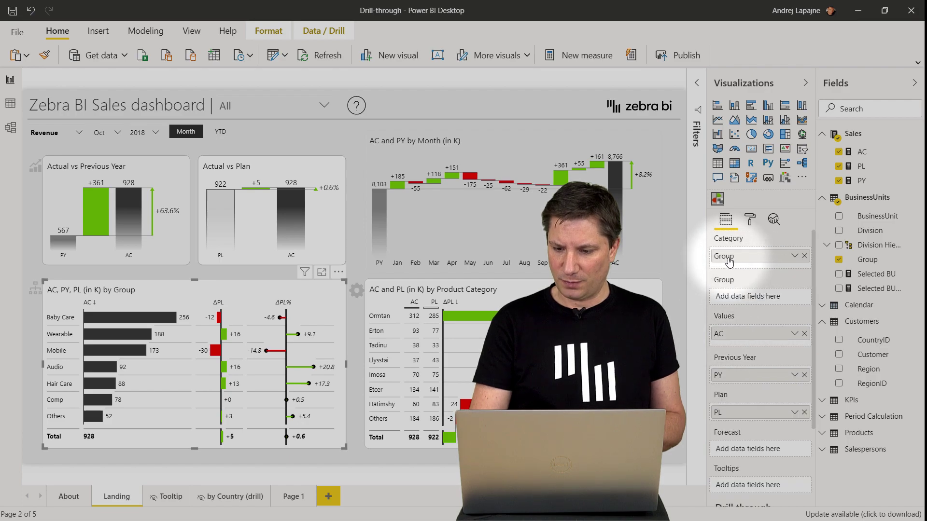
Step: Drill through from the Mobile group in the AC, PY, PL by Group table to Page 1, and return to the Landing page
{"action": "left_click_drag", "start_coordinate": [729, 262], "coordinate": [735, 263]}
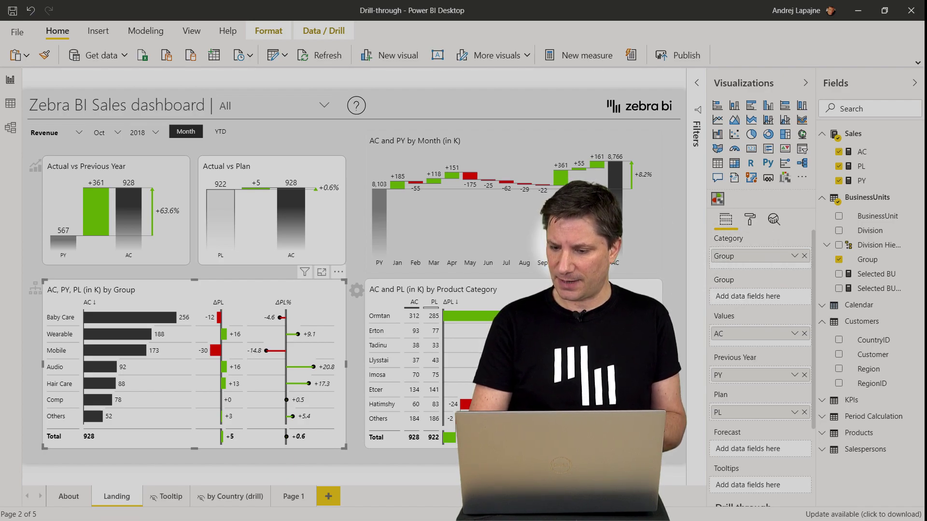
{"action": "left_click", "coordinate": [214, 351]}
{"action": "mouse_move", "coordinate": [214, 352]}
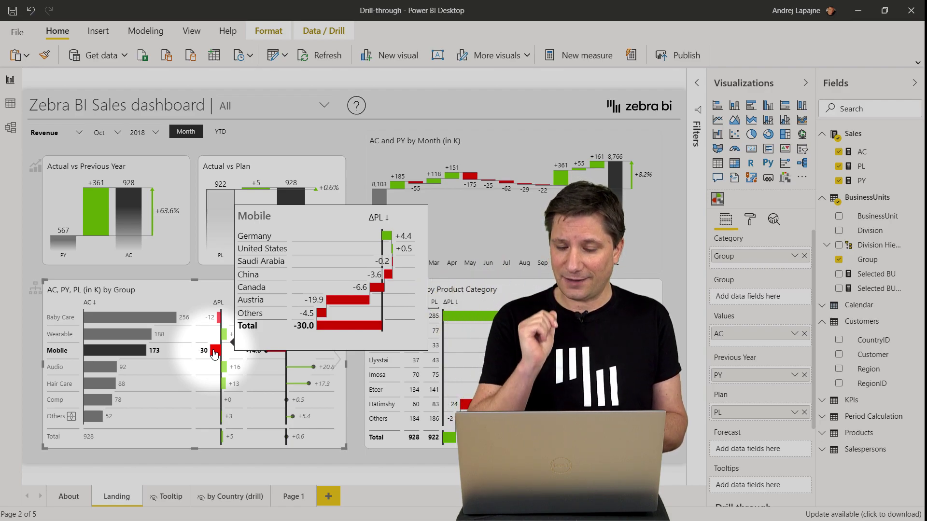
{"action": "right_click", "coordinate": [213, 353]}
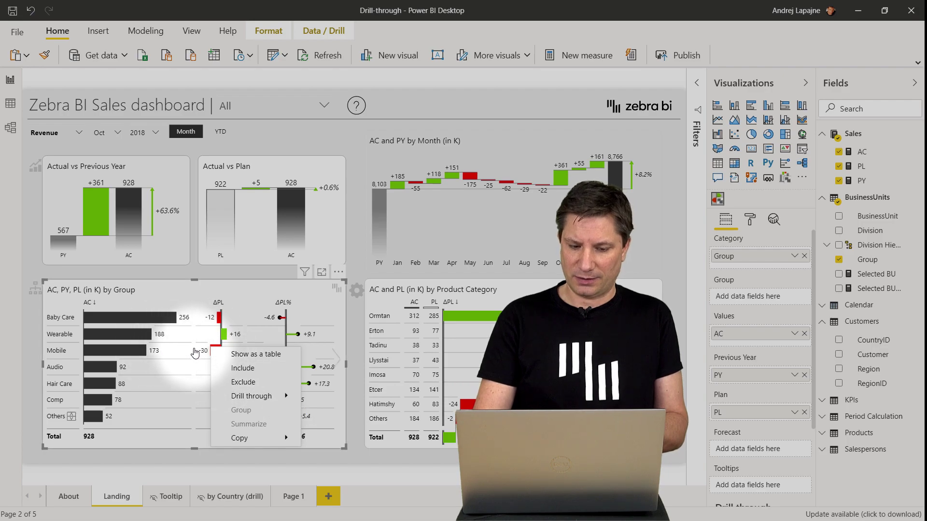
{"action": "right_click", "coordinate": [139, 352]}
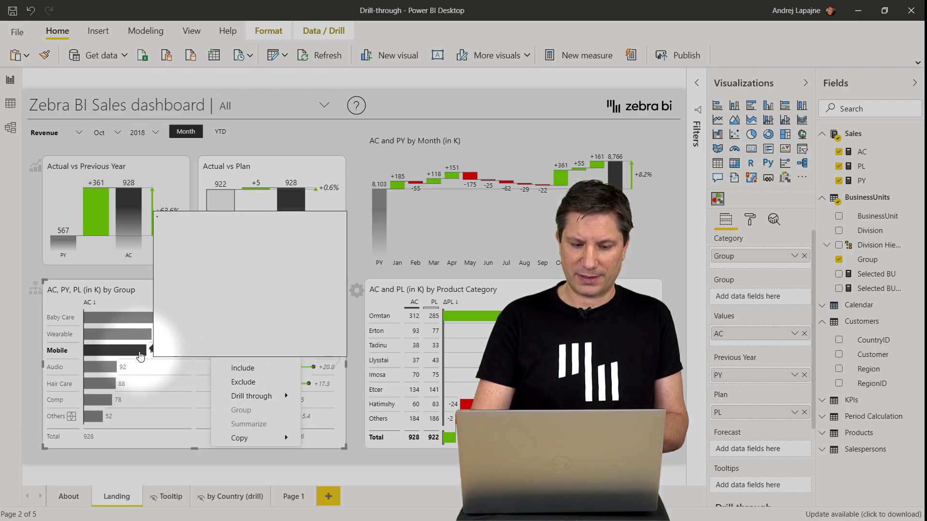
{"action": "mouse_move", "coordinate": [179, 399]}
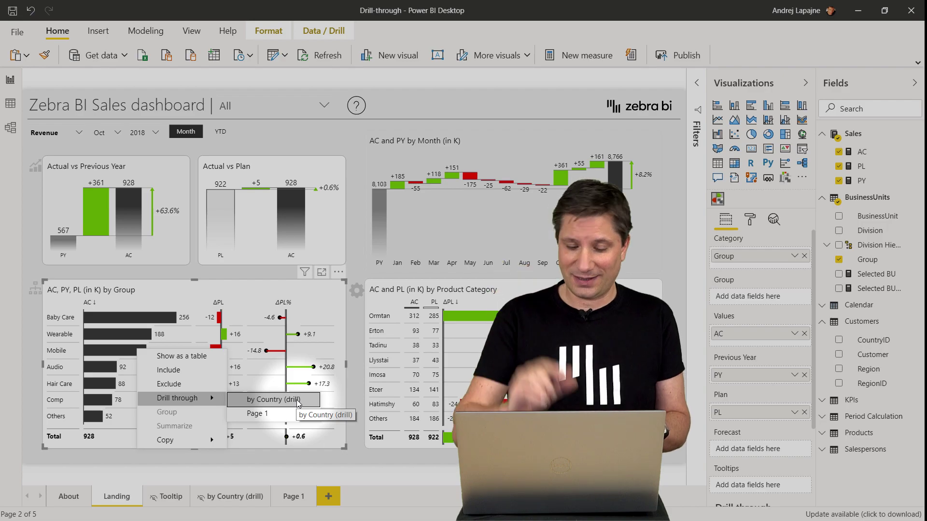
{"action": "left_click", "coordinate": [258, 418]}
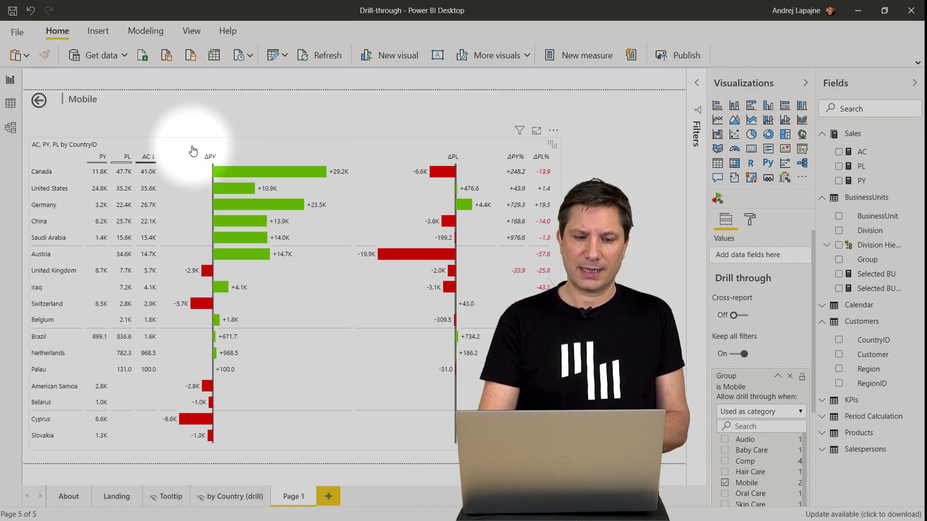
{"action": "left_click", "coordinate": [147, 156]}
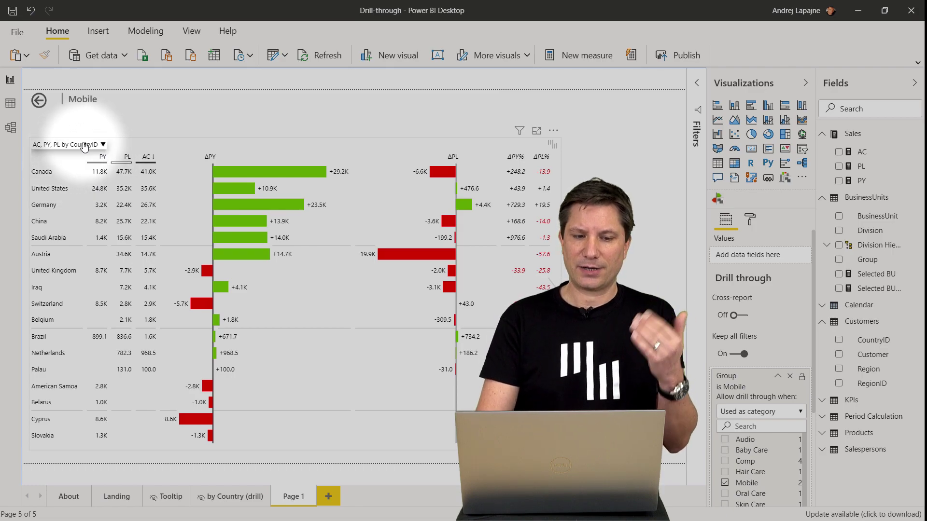
{"action": "left_click", "coordinate": [39, 104], "text": "ctrl"}
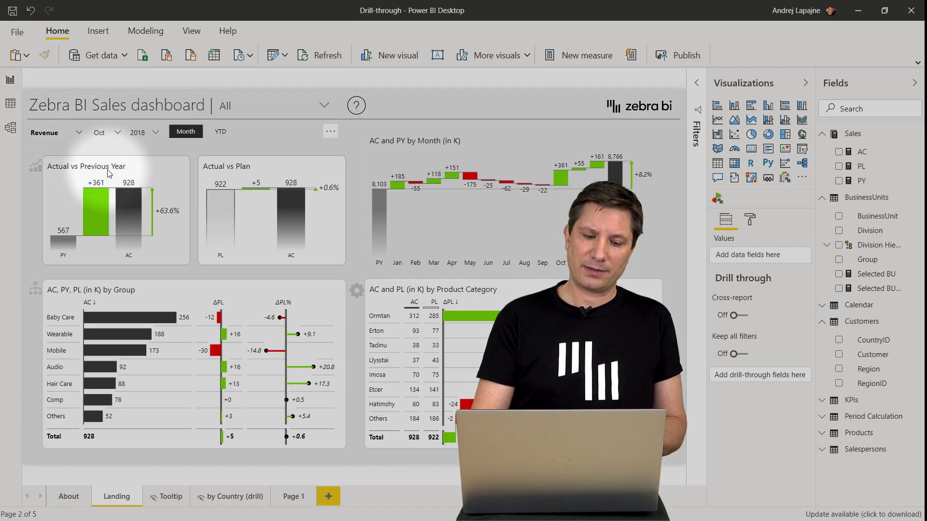
Step: Select the Mobile group, follow the Drill Mobile by Country button to the by Country (drill) page, and return to the Landing page
{"action": "left_click", "coordinate": [214, 354]}
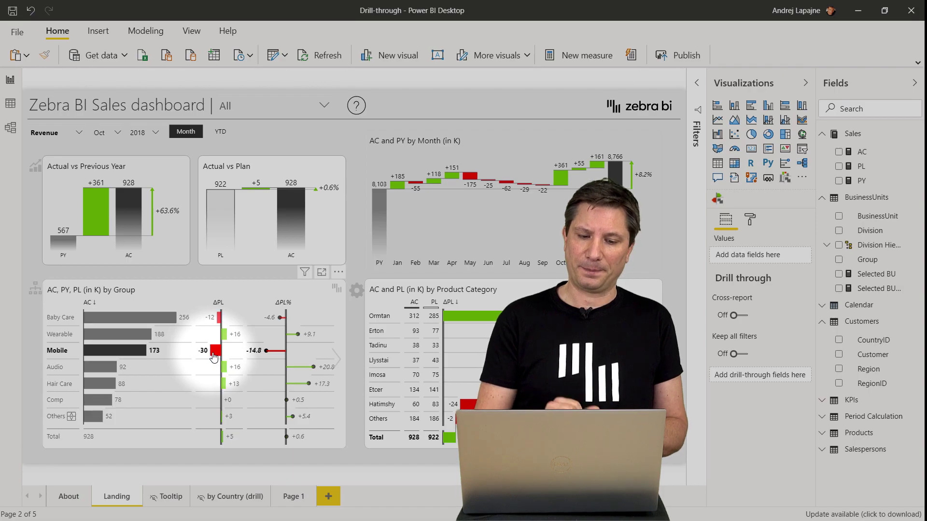
{"action": "mouse_move", "coordinate": [214, 356]}
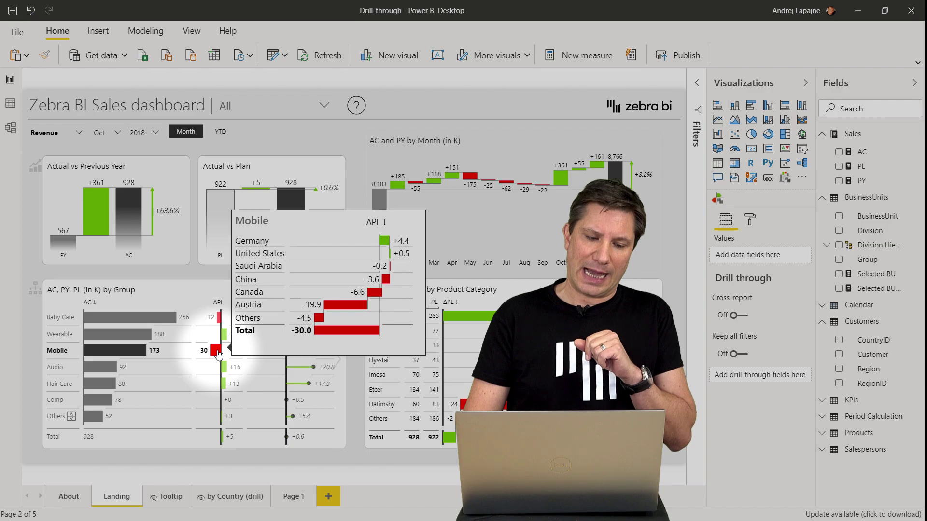
{"action": "left_click", "coordinate": [218, 355]}
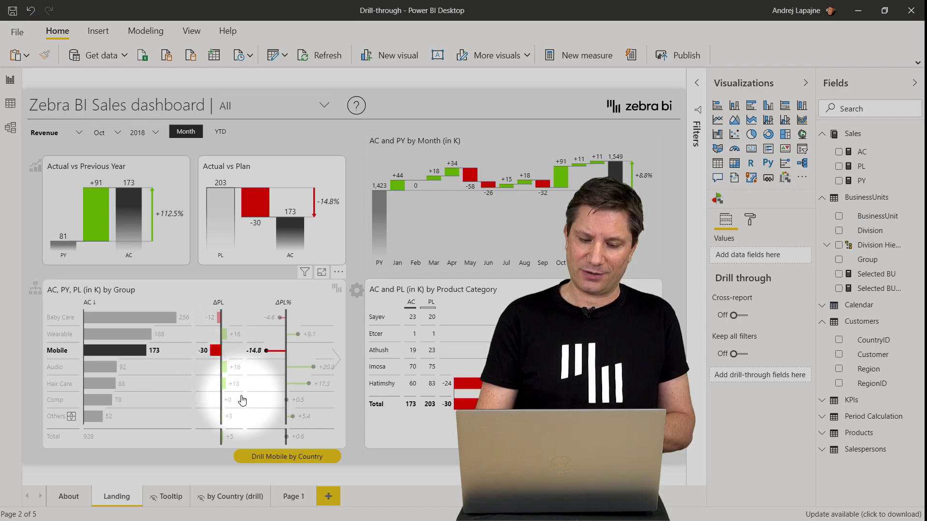
{"action": "left_click", "coordinate": [287, 456], "text": "ctrl"}
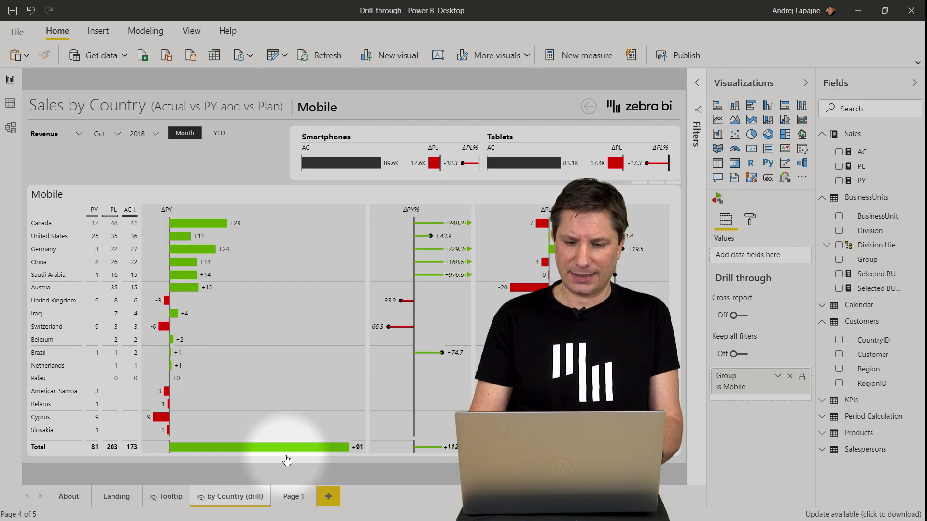
{"action": "left_click", "coordinate": [588, 109], "text": "ctrl"}
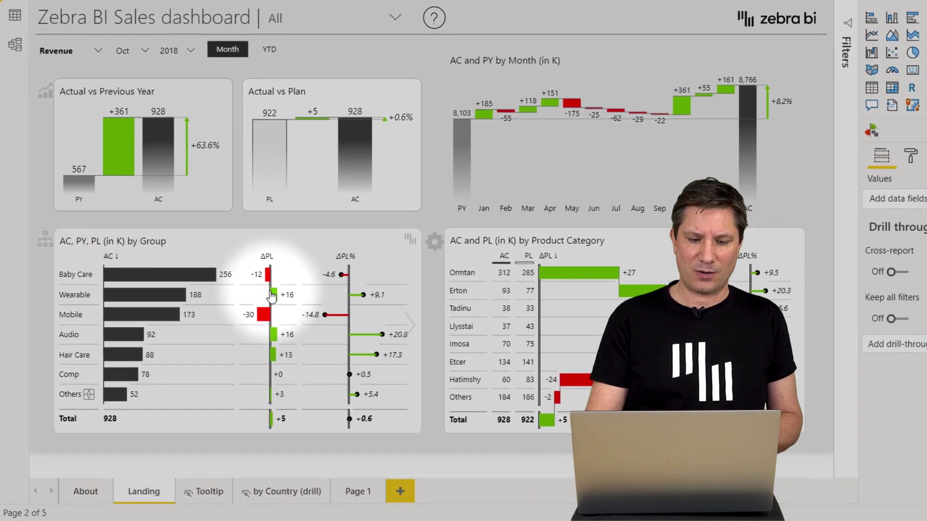
Step: Cross-filter the Landing dashboard by the Wearable group, and switch the selection to Mobile
{"action": "mouse_move", "coordinate": [151, 304]}
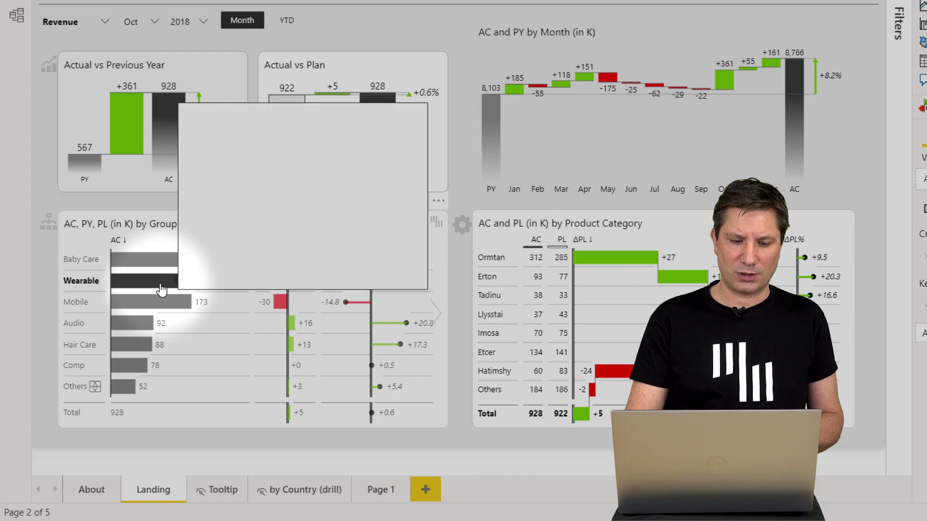
{"action": "left_click", "coordinate": [161, 288]}
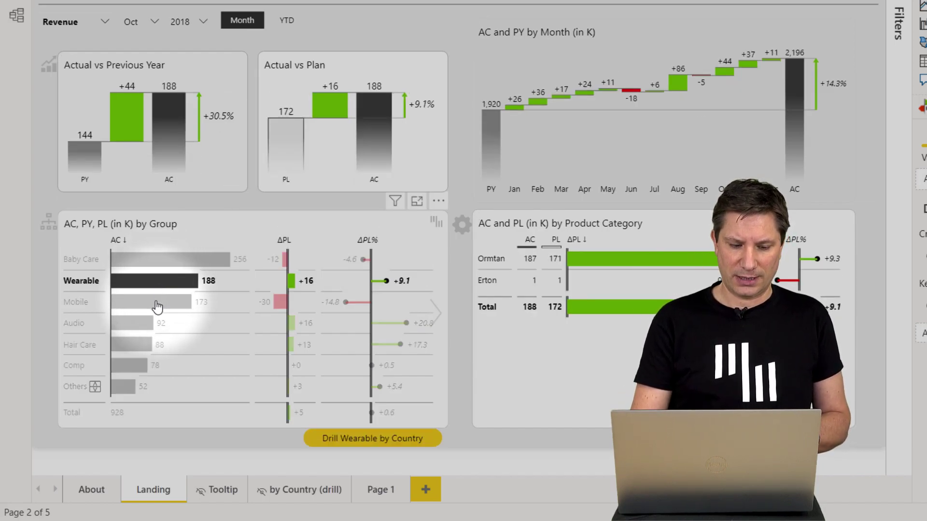
{"action": "left_click", "coordinate": [157, 307]}
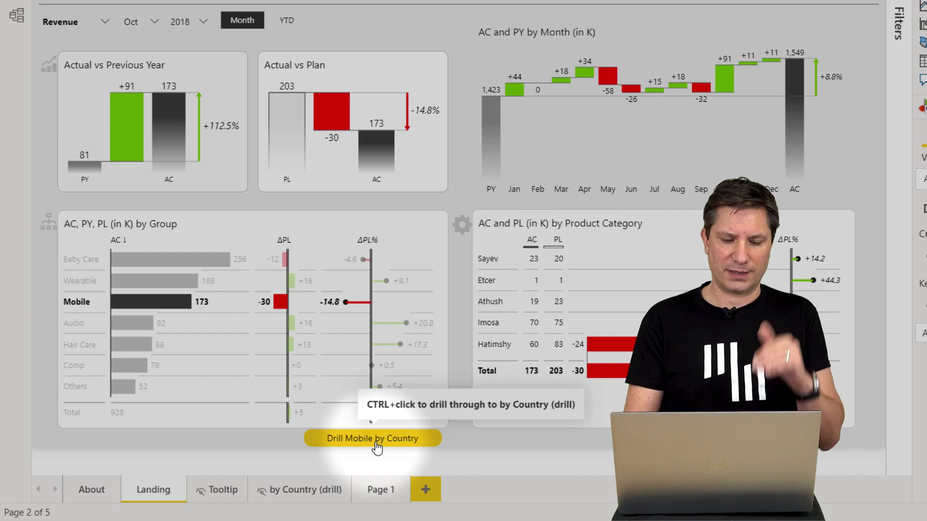
Step: Remove the existing Drill Mobile by Country button below the AC, PY, PL by Group table
{"action": "left_click", "coordinate": [442, 444]}
{"action": "left_click", "coordinate": [433, 420]}
{"action": "left_click", "coordinate": [456, 440]}
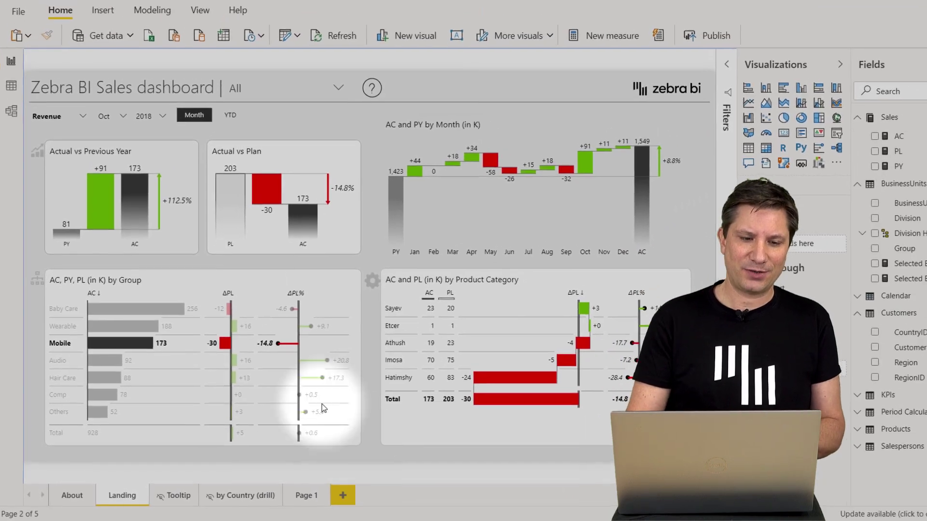
Step: Insert a blank button, shrink it to a narrow box, and place it directly below the AC, PY, PL by Group table
{"action": "left_click", "coordinate": [108, 14]}
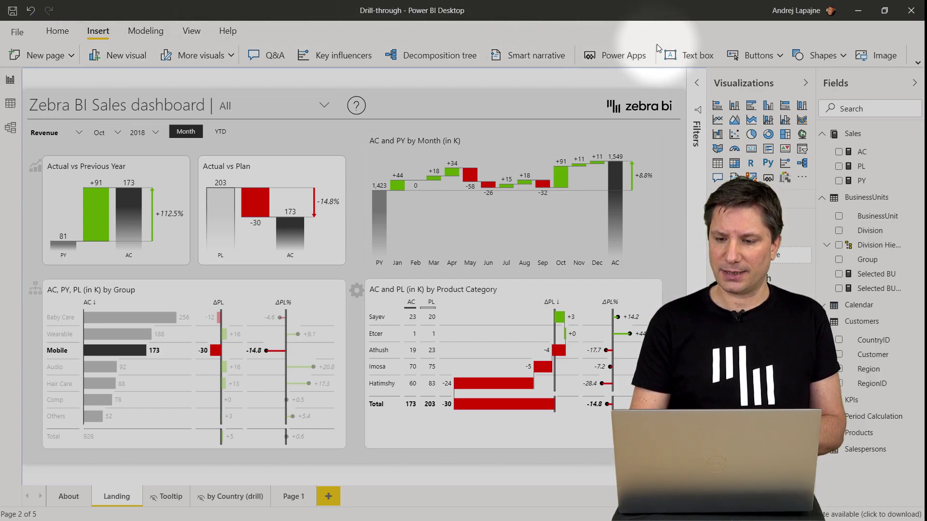
{"action": "left_click", "coordinate": [770, 57]}
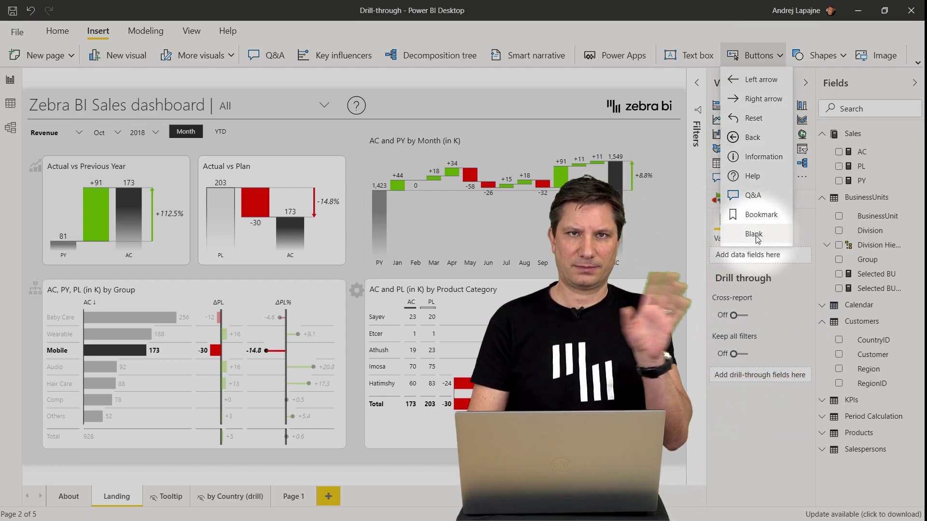
{"action": "left_click", "coordinate": [757, 236]}
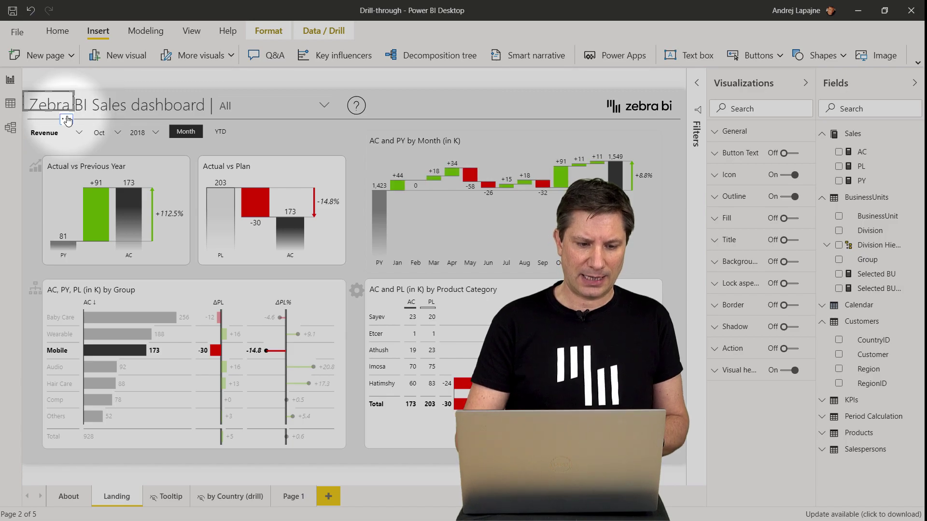
{"action": "left_click_drag", "start_coordinate": [59, 115], "coordinate": [107, 167]}
{"action": "left_click_drag", "start_coordinate": [332, 477], "coordinate": [280, 452]}
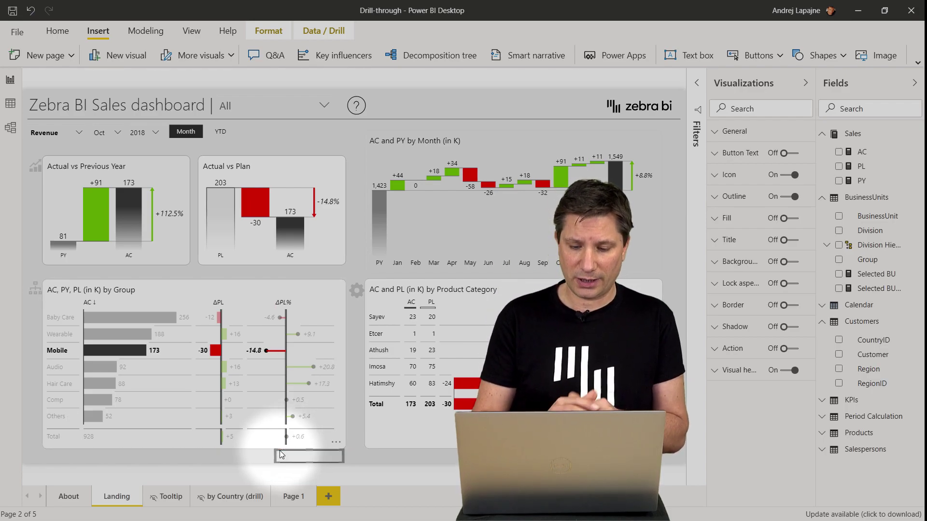
Step: Turn on the new button's text and set it to "Drill to country"
{"action": "left_click", "coordinate": [715, 154]}
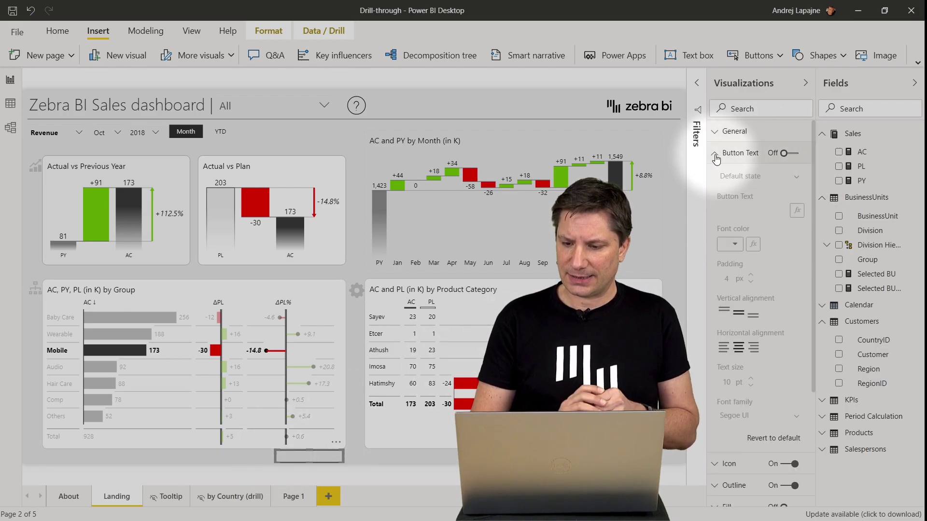
{"action": "left_click", "coordinate": [788, 154]}
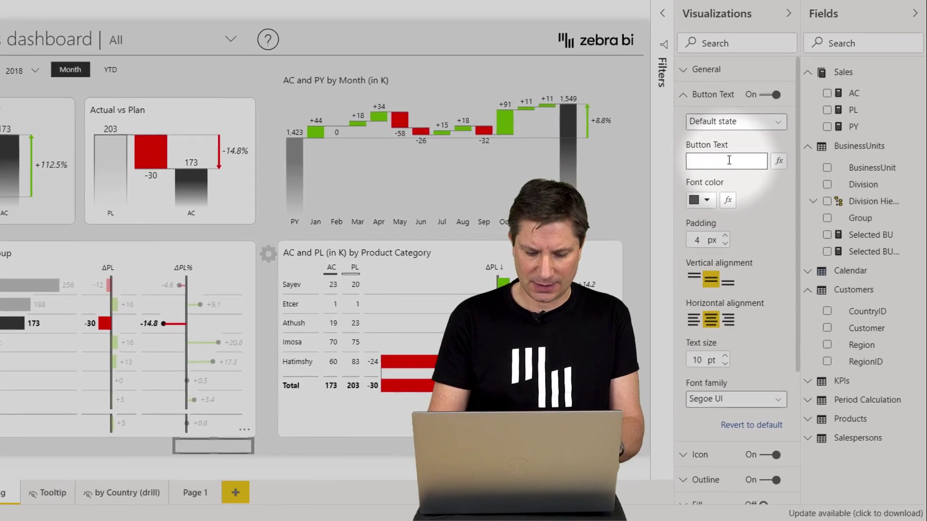
{"action": "left_click", "coordinate": [729, 160]}
{"action": "type", "text": "Drill"}
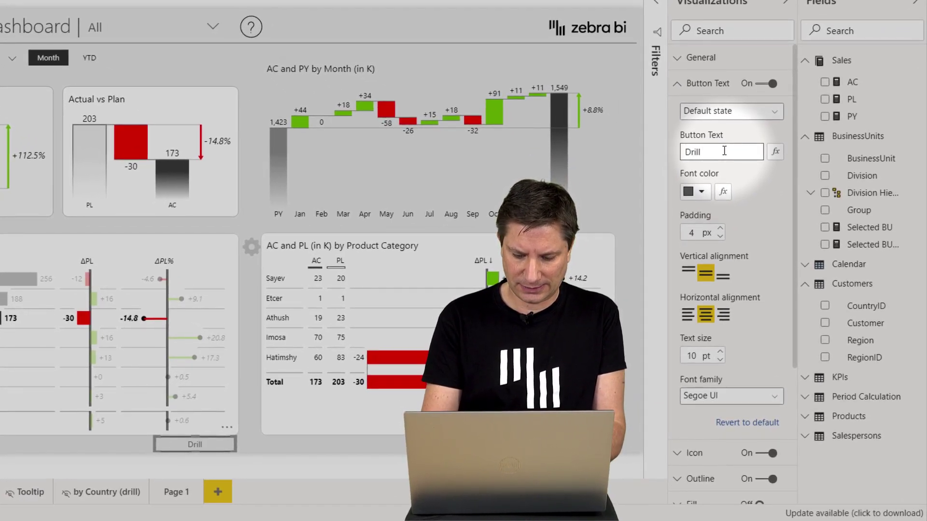
{"action": "type", "text": " to cou"}
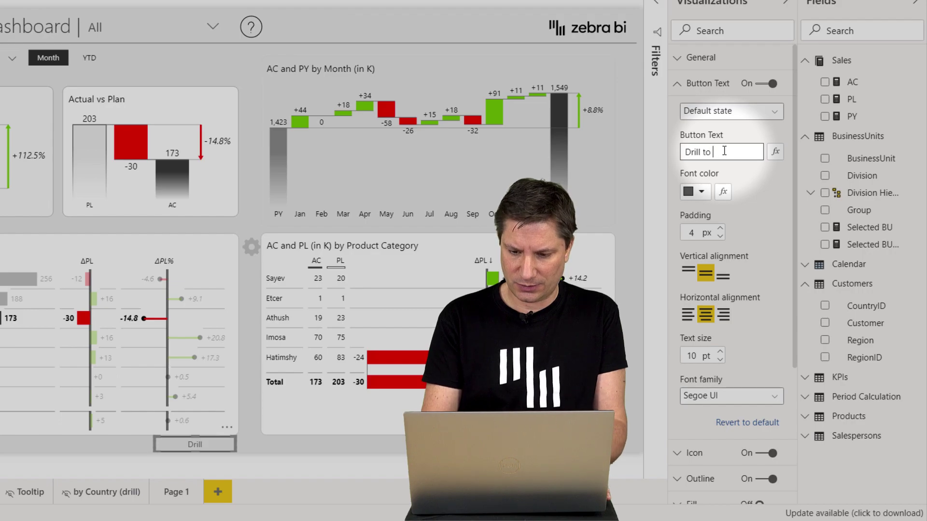
{"action": "type", "text": "y"}
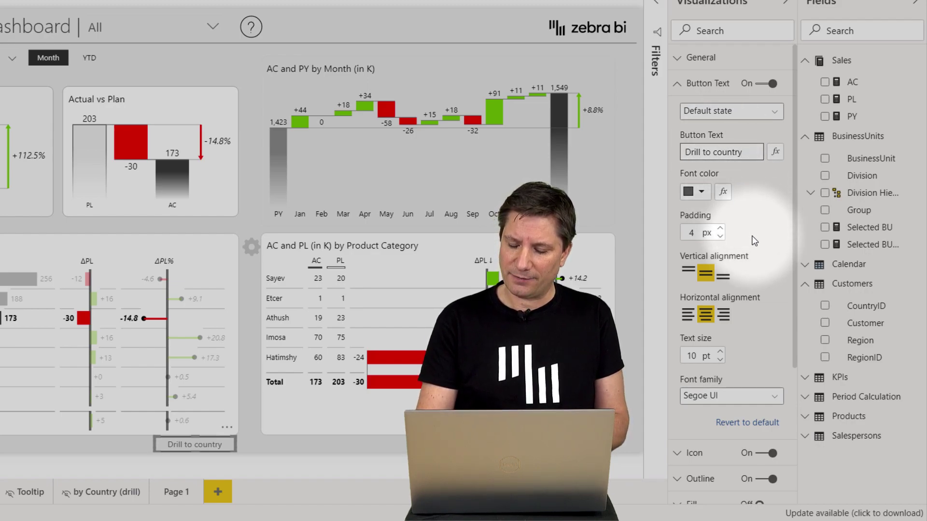
Step: Turn on the button's action, set its type to Drill through, and choose Page 1 as the destination
{"action": "scroll", "coordinate": [753, 241], "scroll_direction": "down", "scroll_amount": 3}
{"action": "scroll", "coordinate": [754, 240], "scroll_direction": "down", "scroll_amount": 1}
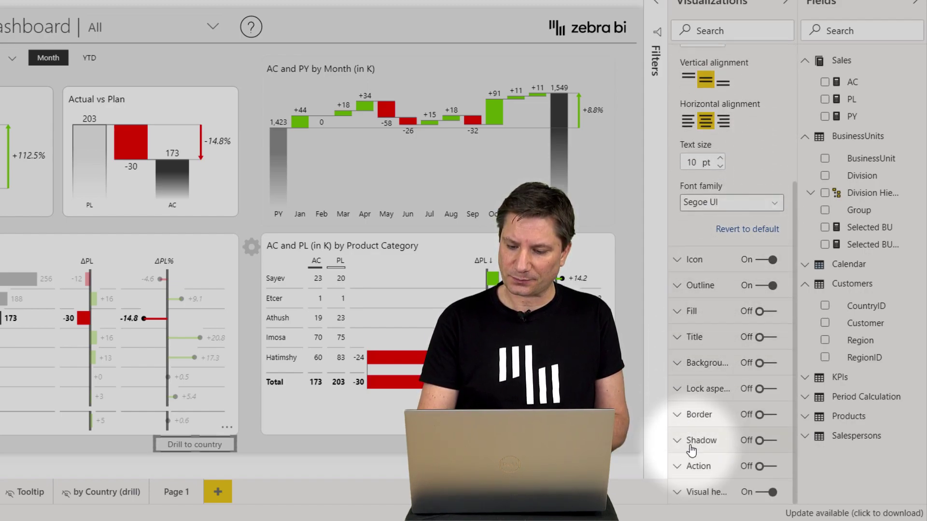
{"action": "left_click", "coordinate": [678, 467]}
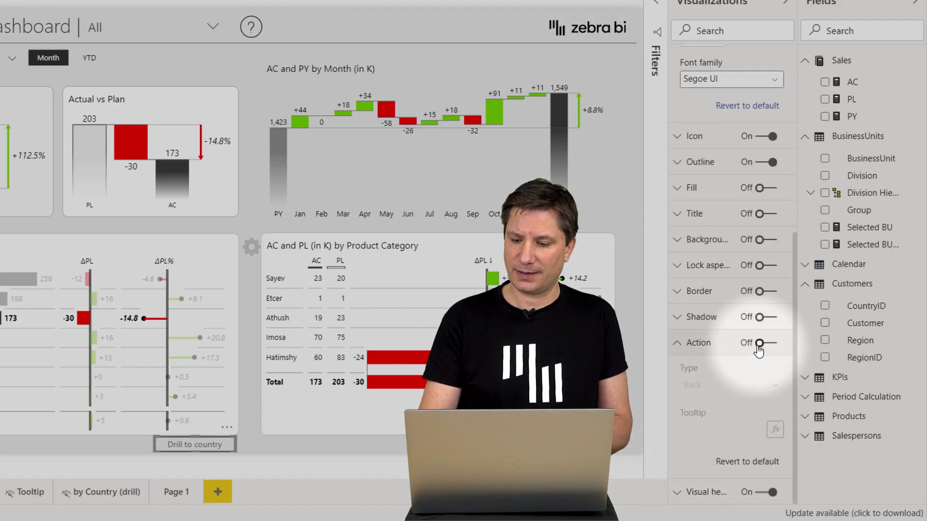
{"action": "left_click", "coordinate": [759, 351]}
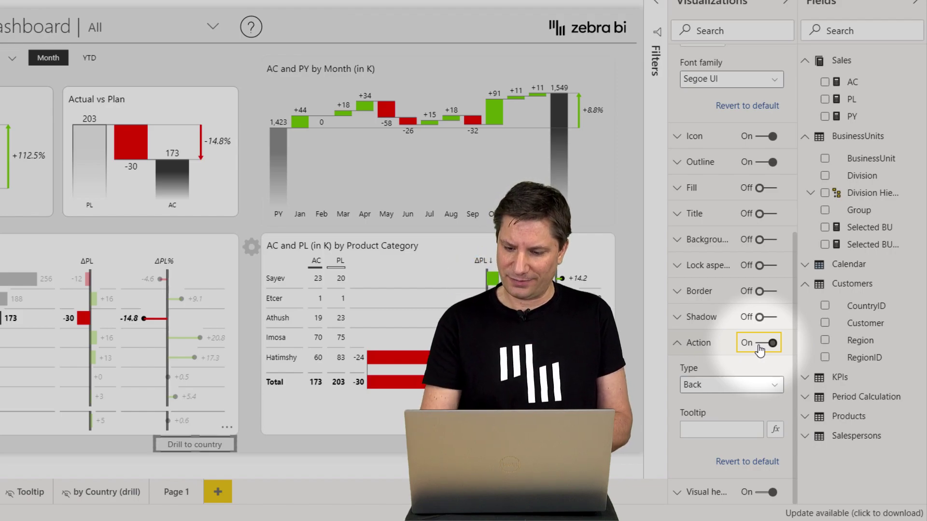
{"action": "left_click", "coordinate": [727, 386]}
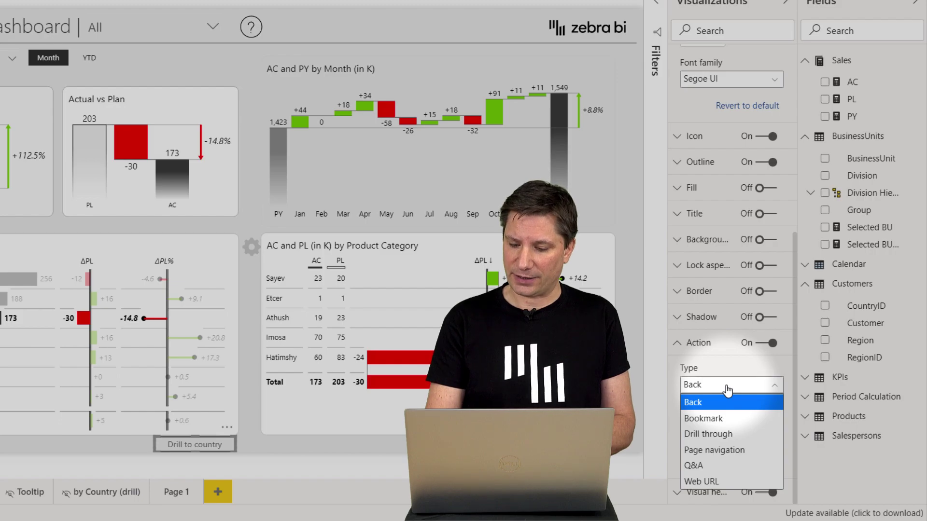
{"action": "left_click", "coordinate": [721, 434]}
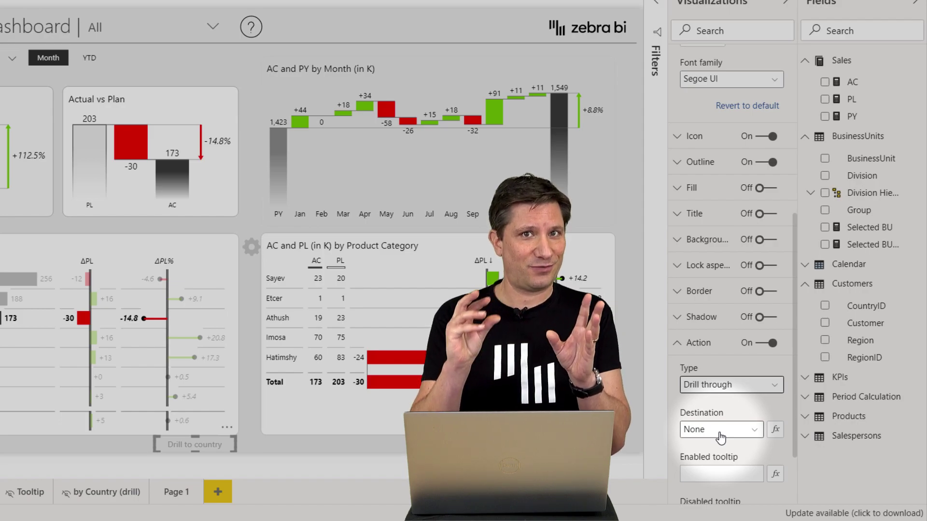
{"action": "scroll", "coordinate": [720, 437], "scroll_direction": "down", "scroll_amount": 3}
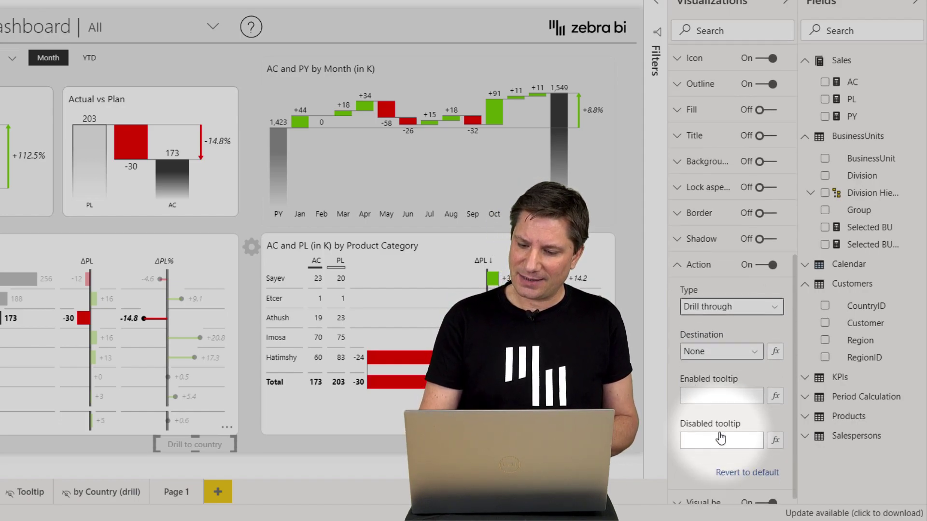
{"action": "left_click", "coordinate": [756, 359]}
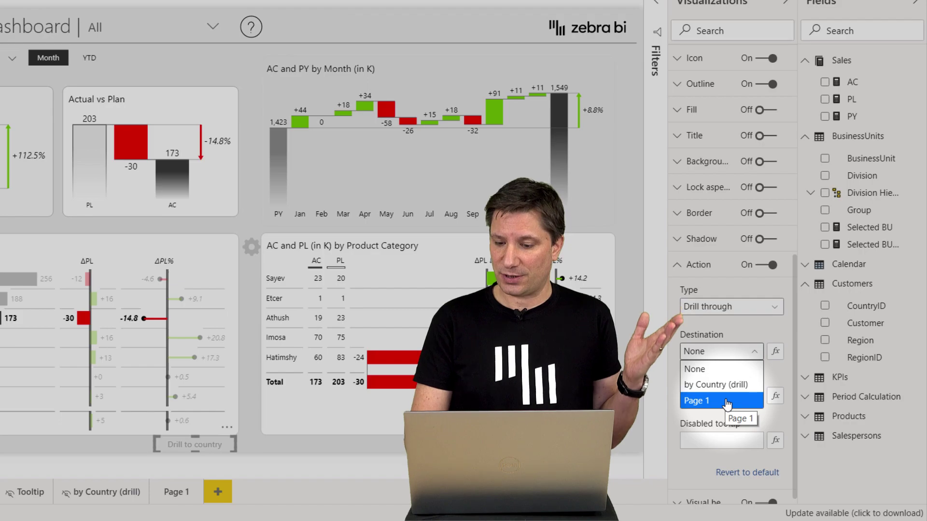
{"action": "left_click", "coordinate": [726, 401]}
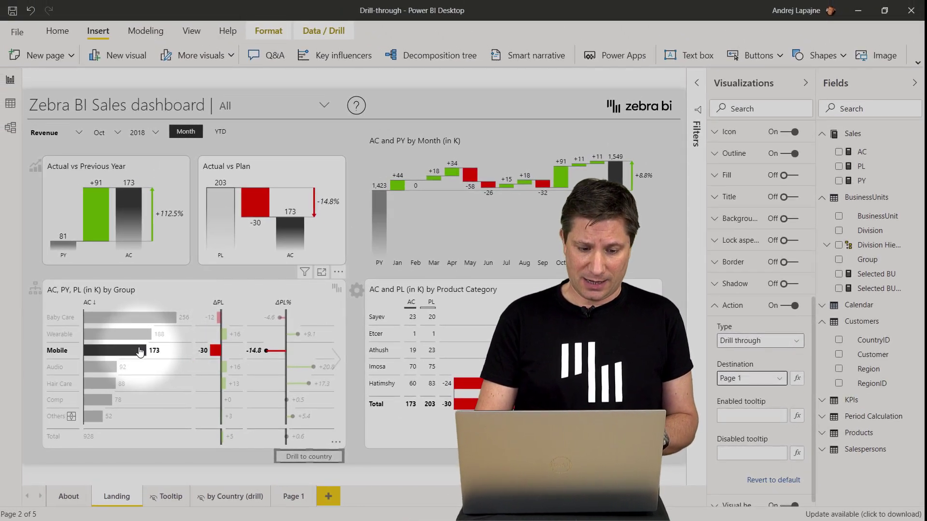
Step: Test the Drill to country button by clearing the Mobile selection, reselecting that group and drilling through to Page 1
{"action": "left_click", "coordinate": [125, 349]}
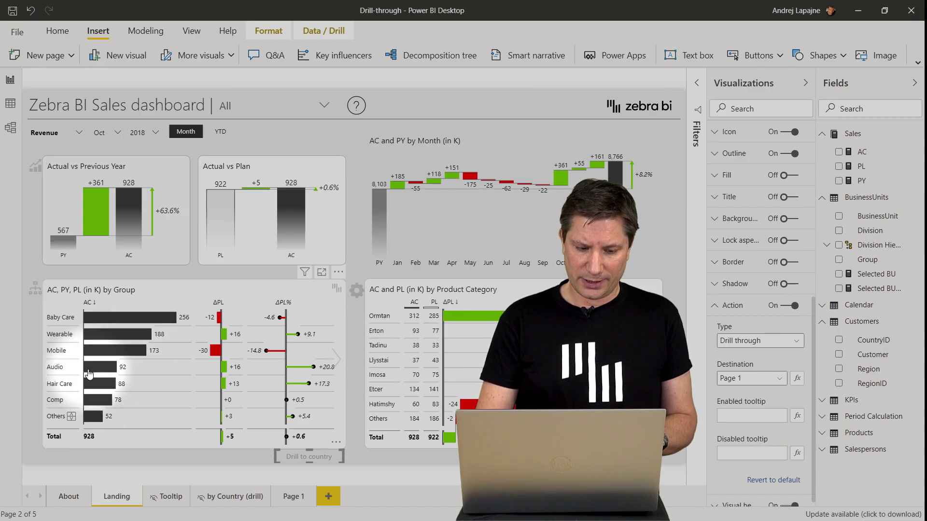
{"action": "left_click", "coordinate": [61, 334]}
{"action": "left_click", "coordinate": [34, 331]}
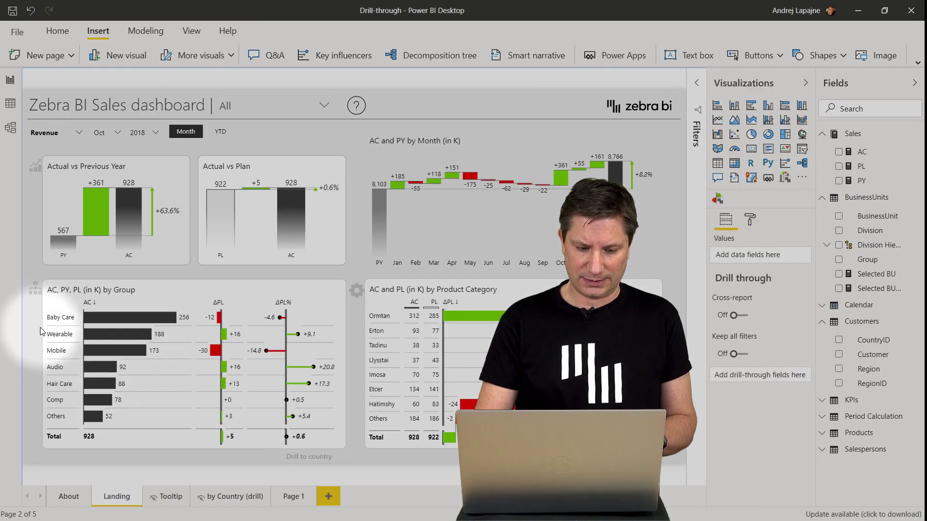
{"action": "left_click", "coordinate": [219, 351]}
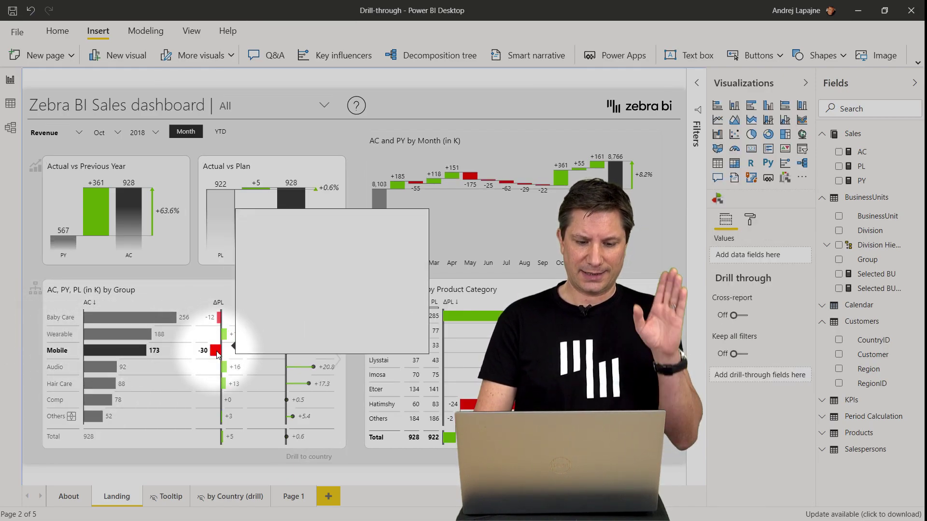
{"action": "left_click", "coordinate": [217, 355]}
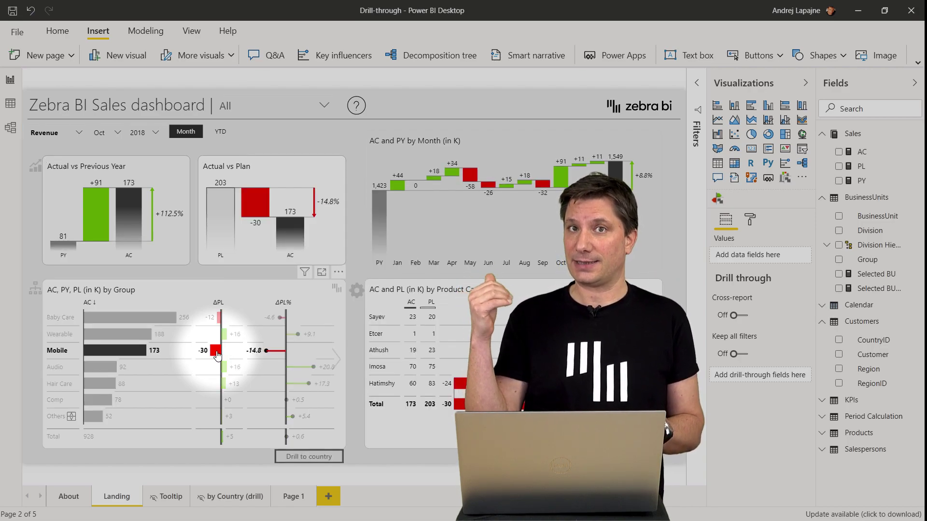
{"action": "left_click", "coordinate": [317, 461], "text": "ctrl"}
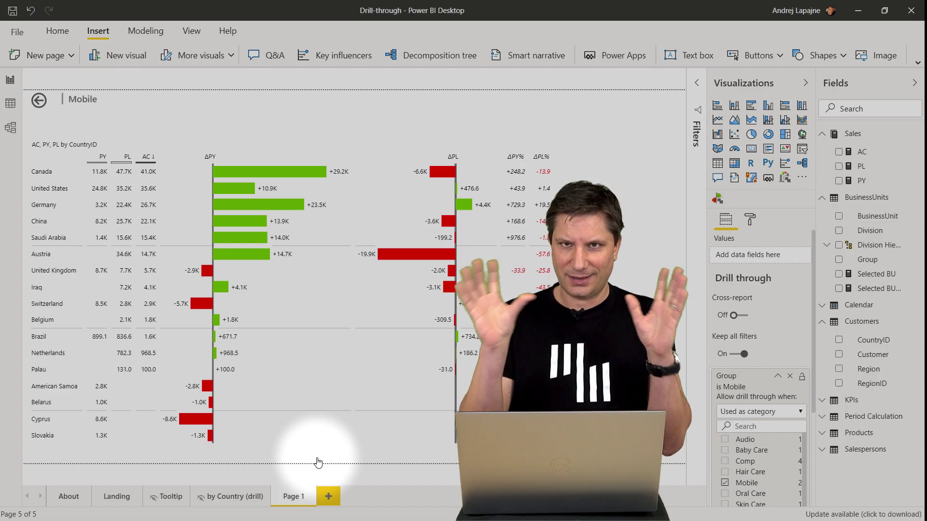
Step: Return from the Mobile drill-through page to the Landing dashboard using the page's back button
{"action": "left_click", "coordinate": [64, 188]}
{"action": "left_click", "coordinate": [62, 121]}
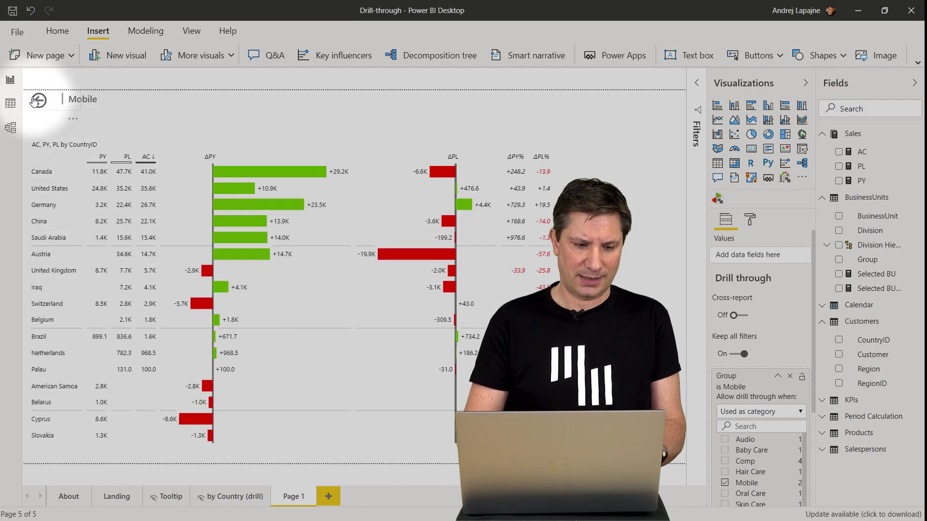
{"action": "left_click", "coordinate": [36, 100]}
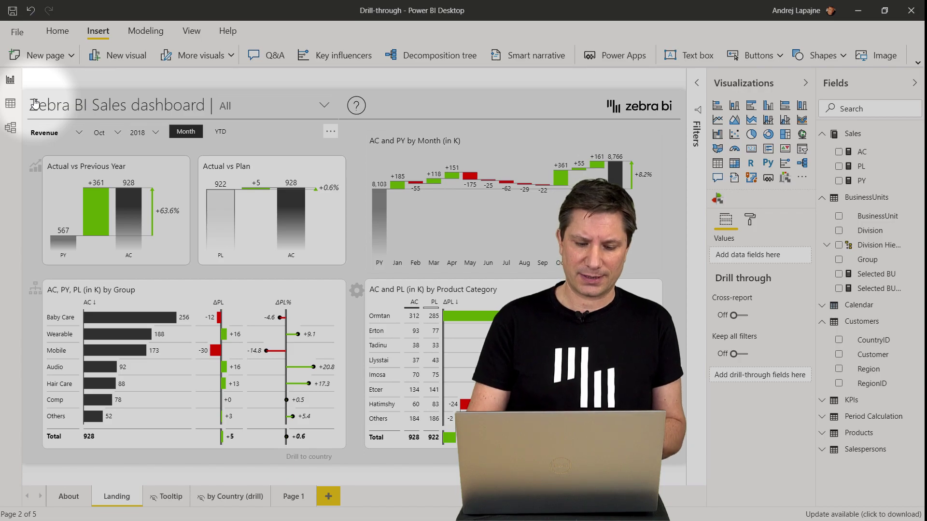
Step: Select the Mobile group to enable the Drill to country button and turn on the button's fill
{"action": "left_click", "coordinate": [212, 351]}
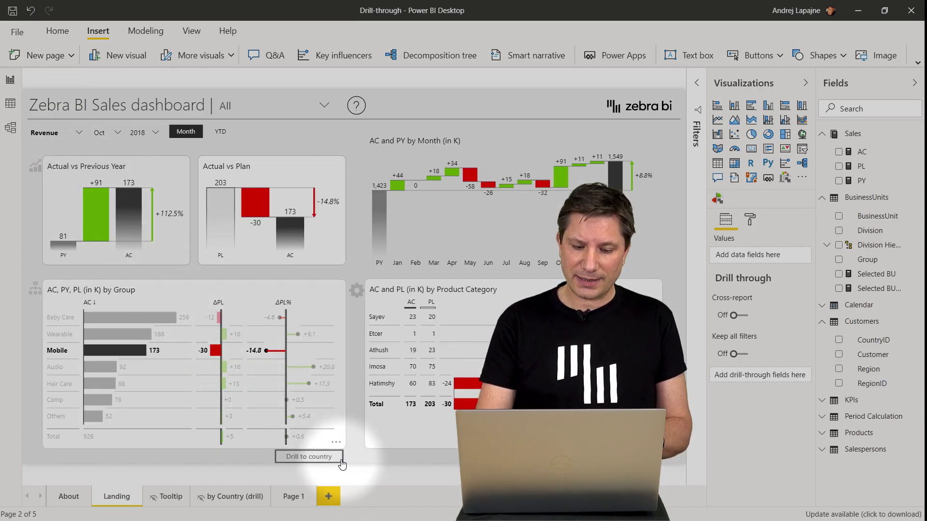
{"action": "left_click", "coordinate": [342, 462]}
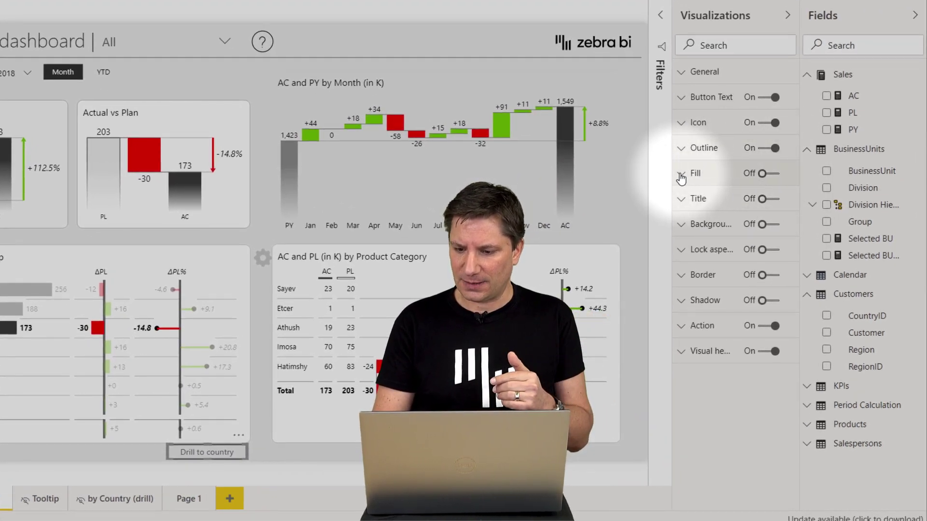
{"action": "left_click", "coordinate": [681, 175]}
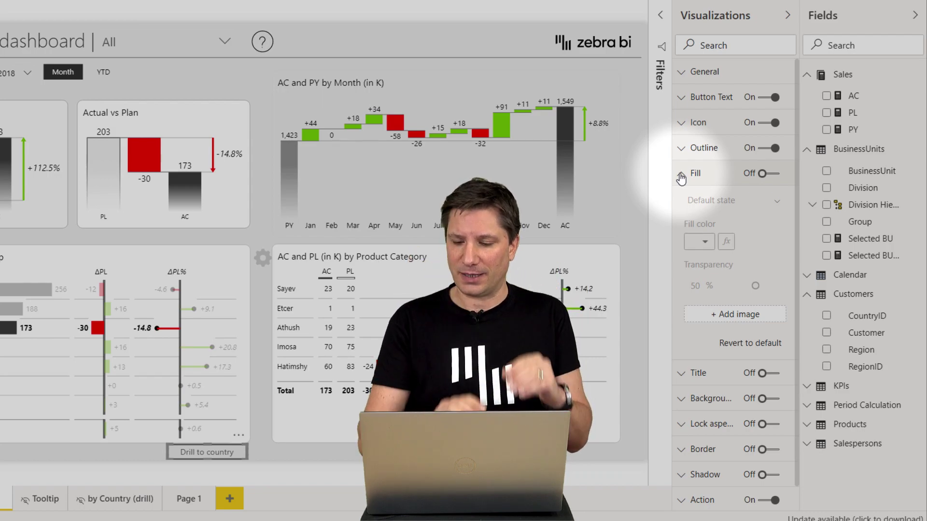
{"action": "left_click", "coordinate": [763, 174]}
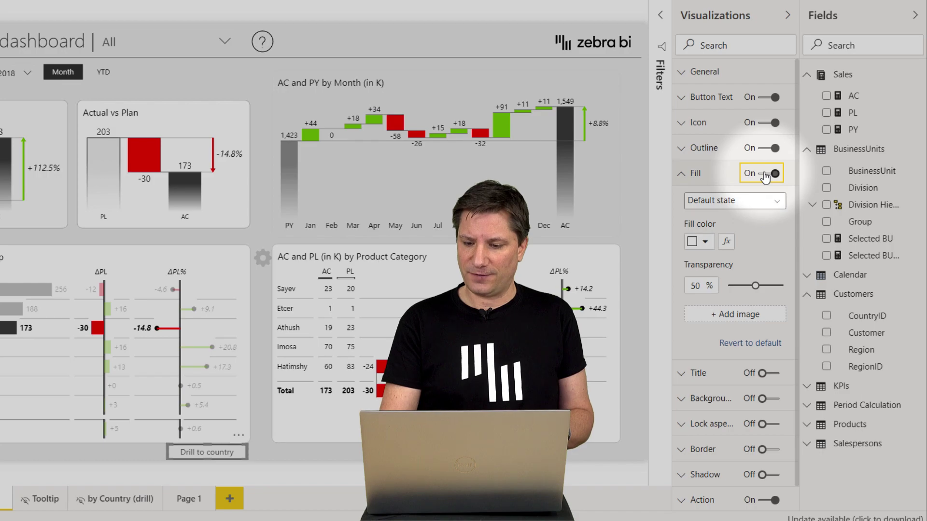
Step: Examine the button's fill settings for the Disabled state and switch back to the Default state
{"action": "left_click", "coordinate": [740, 205]}
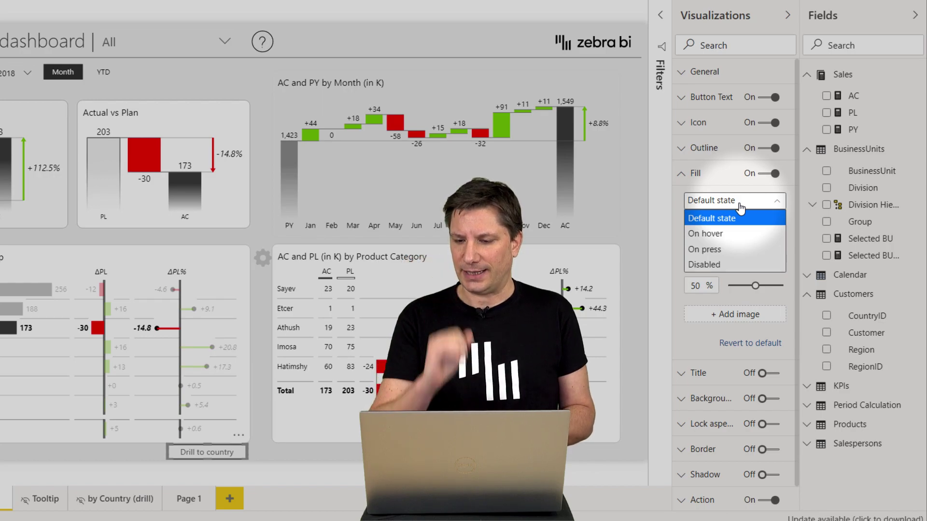
{"action": "left_click", "coordinate": [718, 267]}
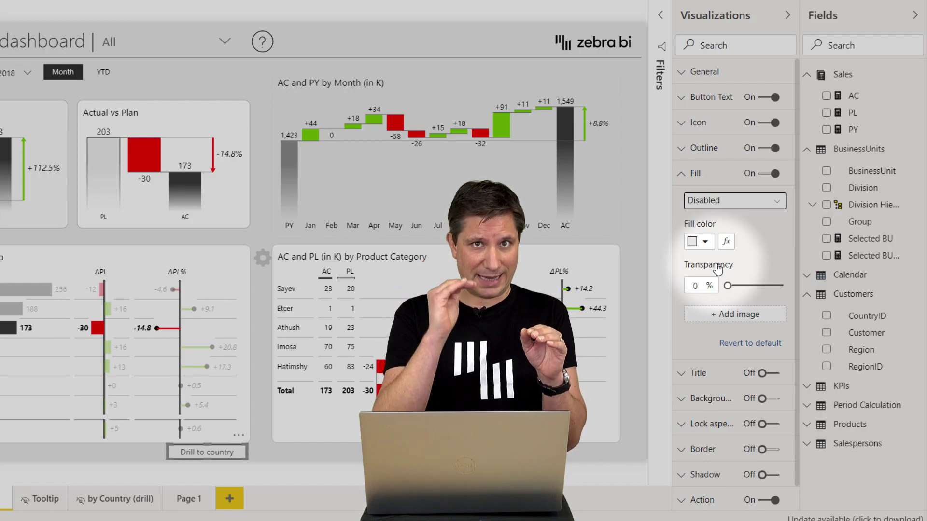
{"action": "left_click", "coordinate": [718, 205]}
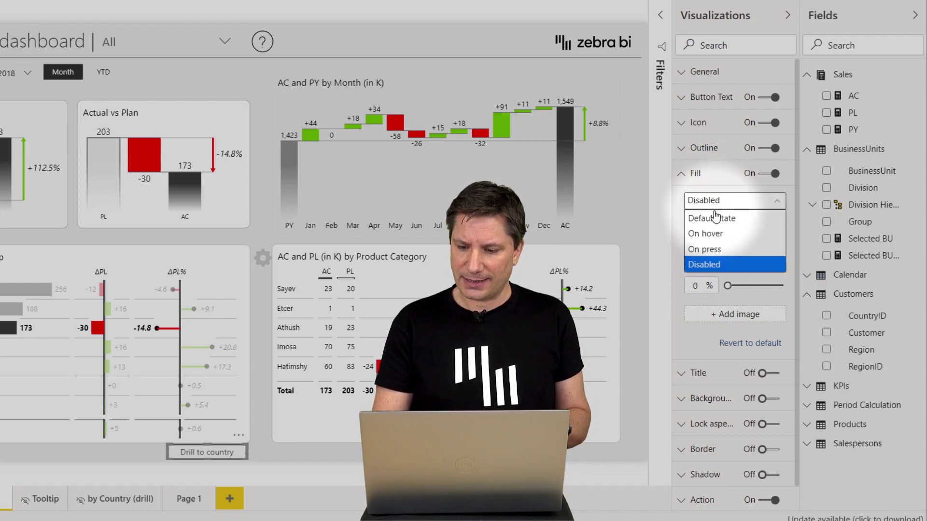
{"action": "left_click", "coordinate": [716, 219]}
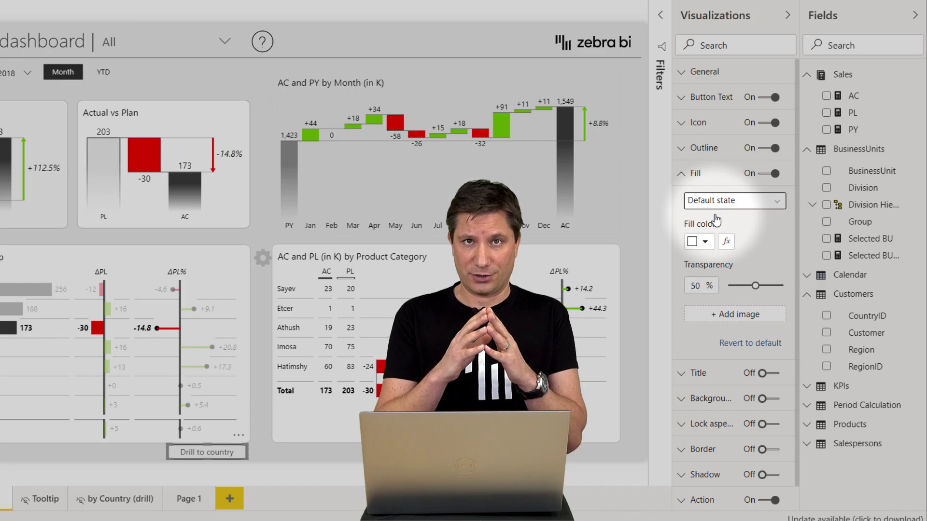
Step: Set the button's Default state fill to the yellow theme color with 0% transparency
{"action": "left_click", "coordinate": [704, 241]}
{"action": "left_click", "coordinate": [741, 274]}
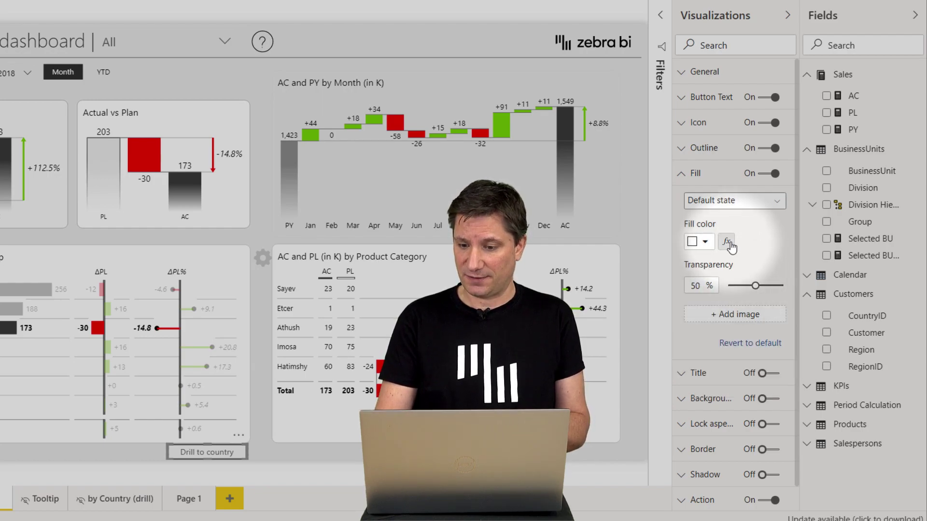
{"action": "left_click", "coordinate": [705, 241]}
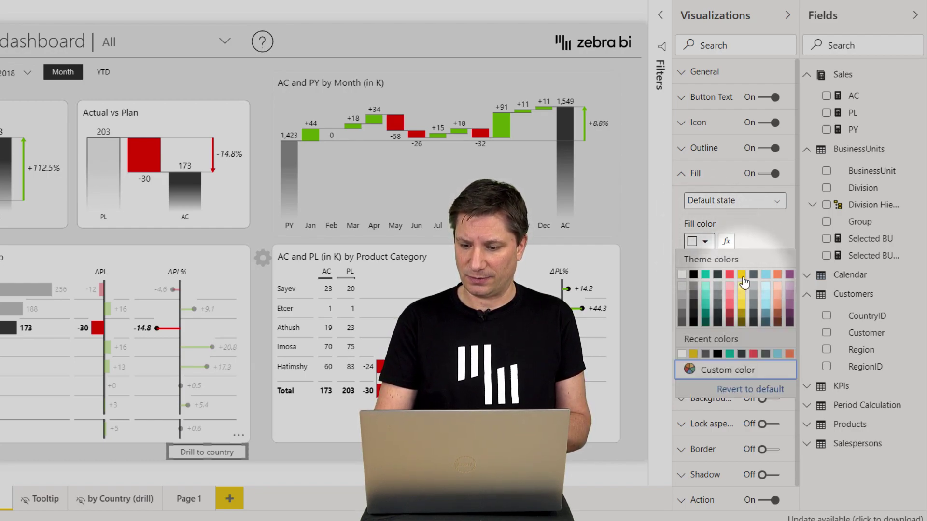
{"action": "left_click", "coordinate": [741, 276]}
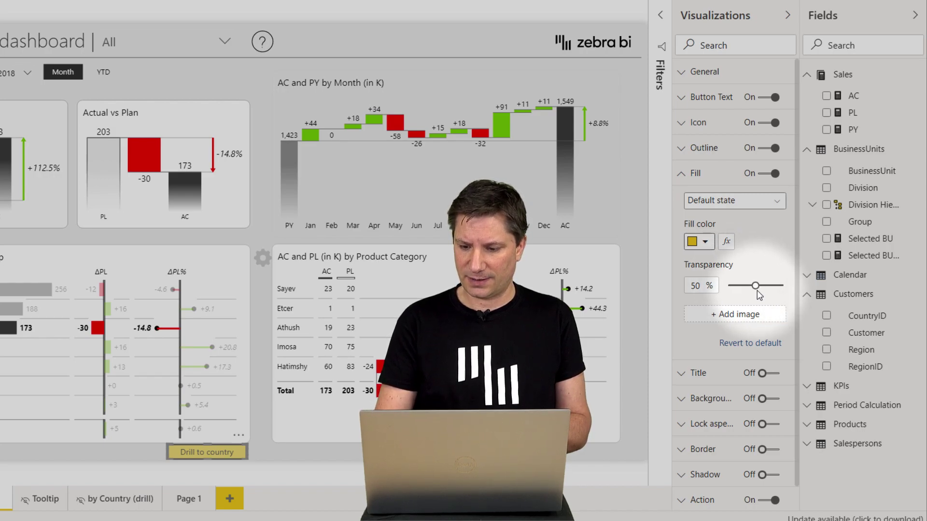
{"action": "left_click_drag", "start_coordinate": [756, 286], "coordinate": [717, 289]}
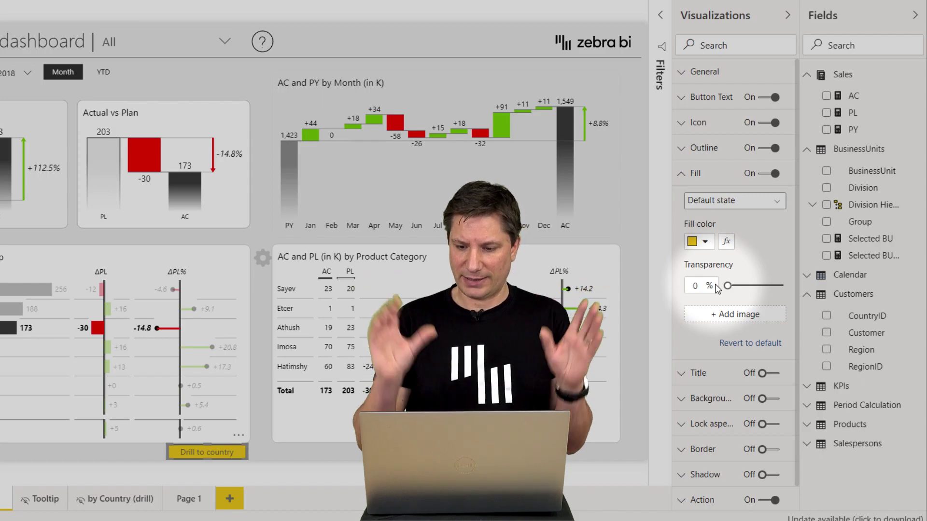
Step: Round the Drill to country button's outline edges to 10 px
{"action": "left_click", "coordinate": [685, 154]}
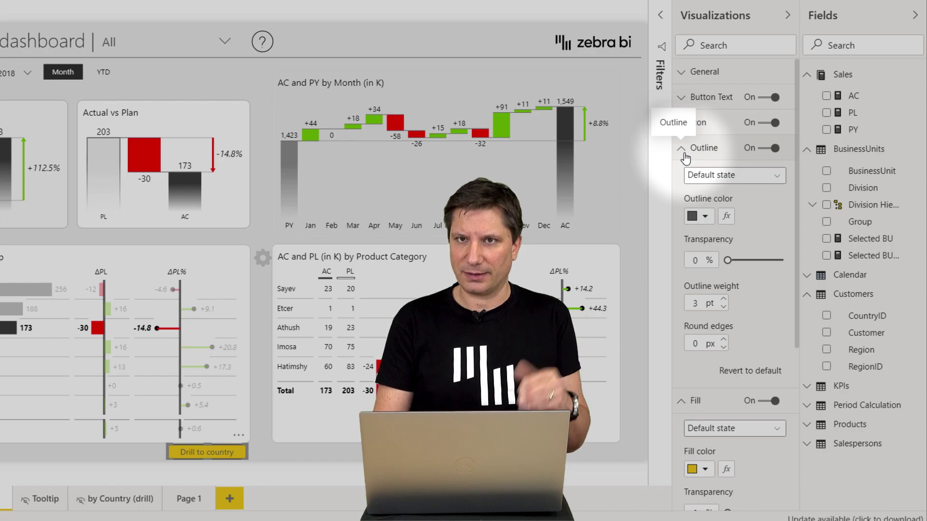
{"action": "left_click", "coordinate": [706, 217]}
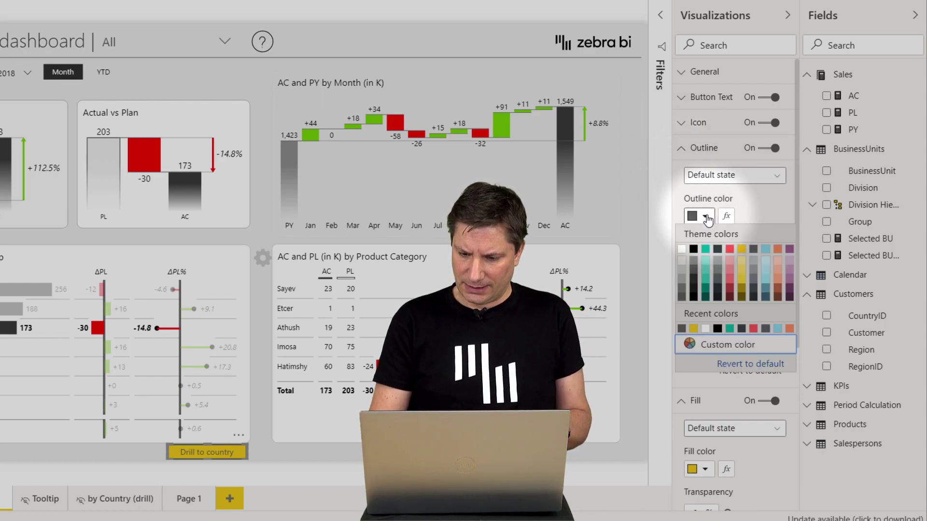
{"action": "left_click", "coordinate": [741, 249]}
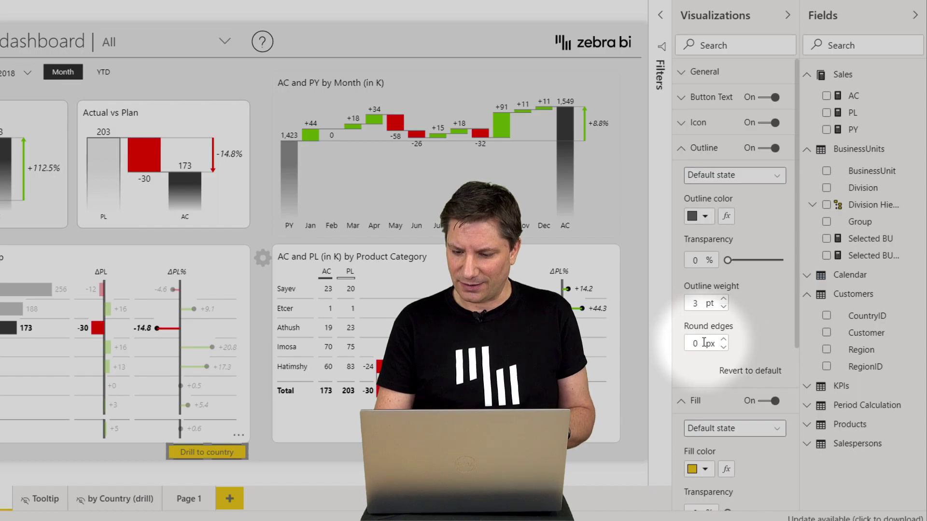
{"action": "left_click_drag", "start_coordinate": [702, 342], "coordinate": [684, 345]}
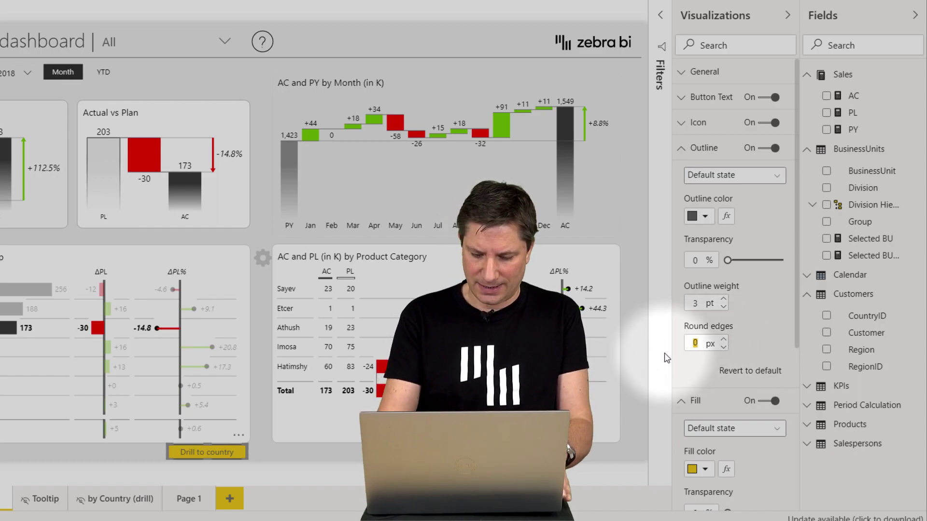
{"action": "type", "text": "10"}
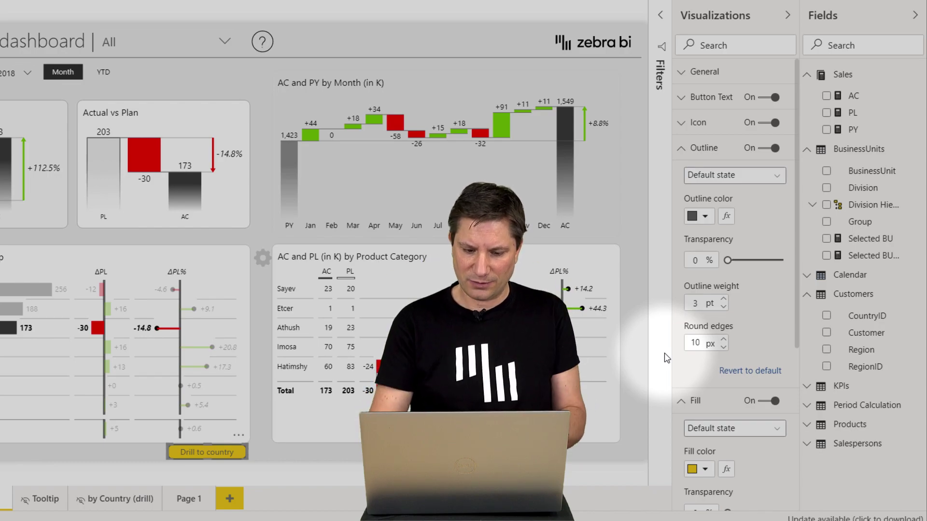
{"action": "left_click", "coordinate": [268, 454]}
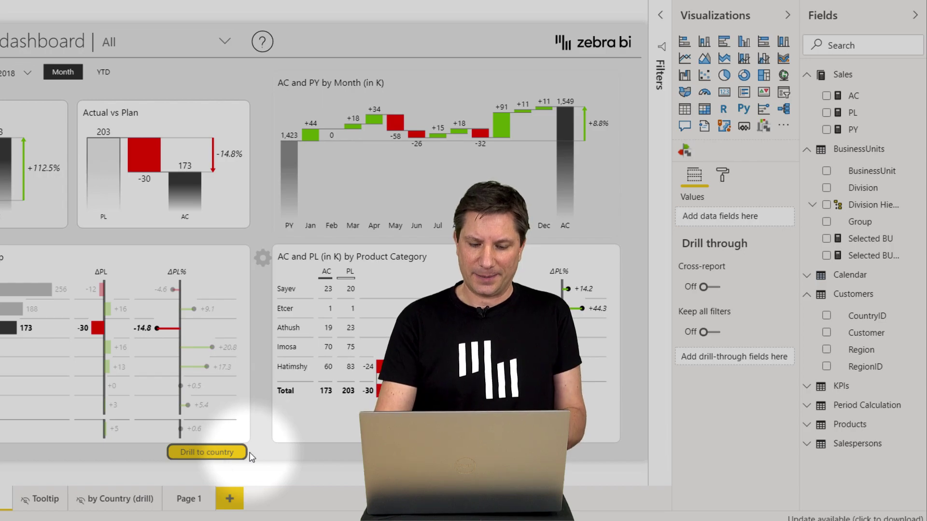
Step: Set the Drill to country button's Default state outline color to the yellow theme color
{"action": "left_click", "coordinate": [227, 453]}
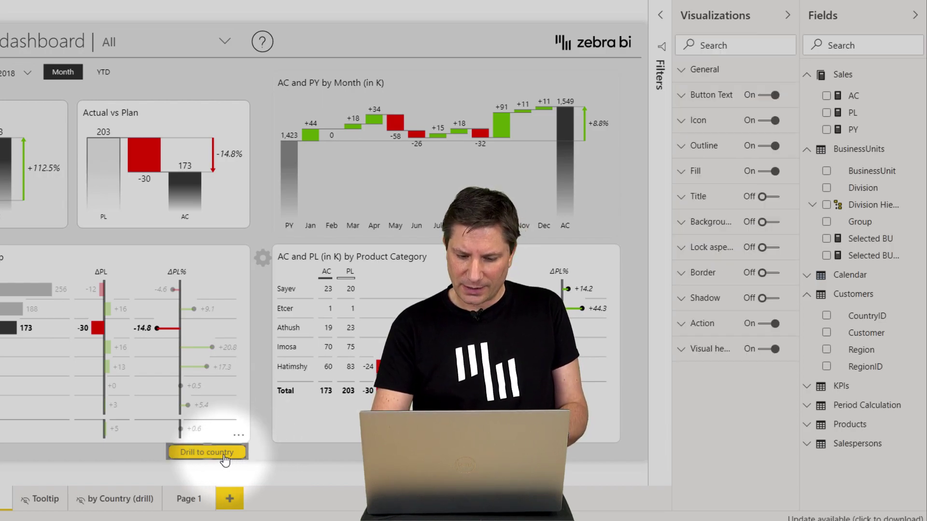
{"action": "left_click", "coordinate": [701, 148]}
{"action": "left_click", "coordinate": [706, 215]}
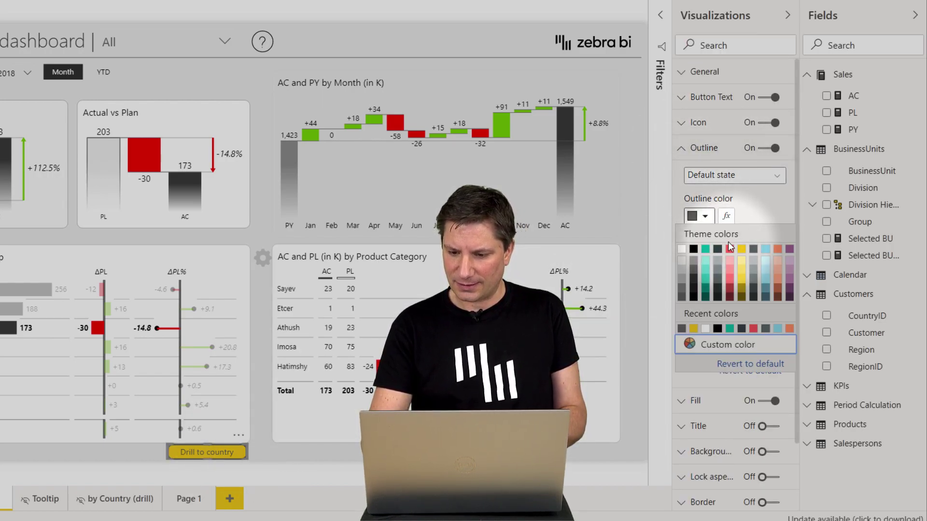
{"action": "left_click", "coordinate": [742, 252]}
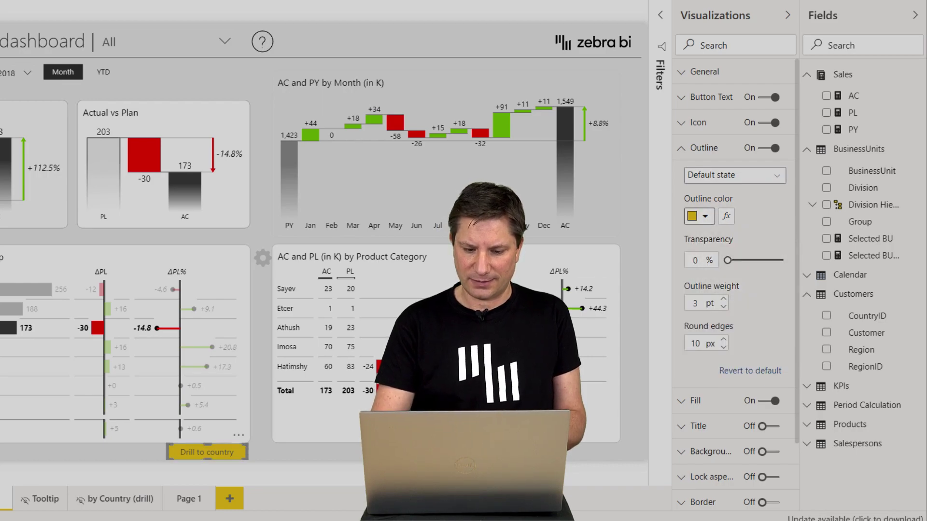
{"action": "left_click", "coordinate": [275, 462]}
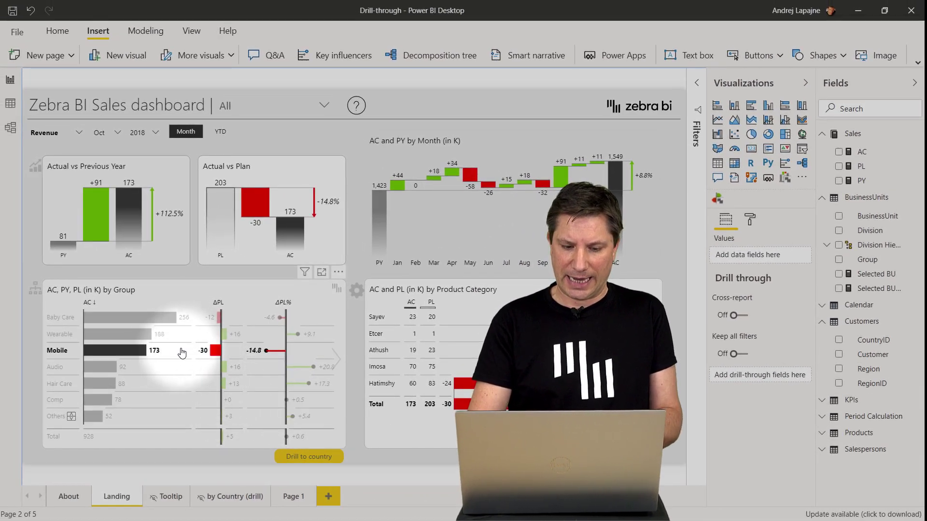
Step: Toggle the Mobile group's selection off and on to compare the button's enabled and disabled appearance
{"action": "left_click", "coordinate": [142, 352]}
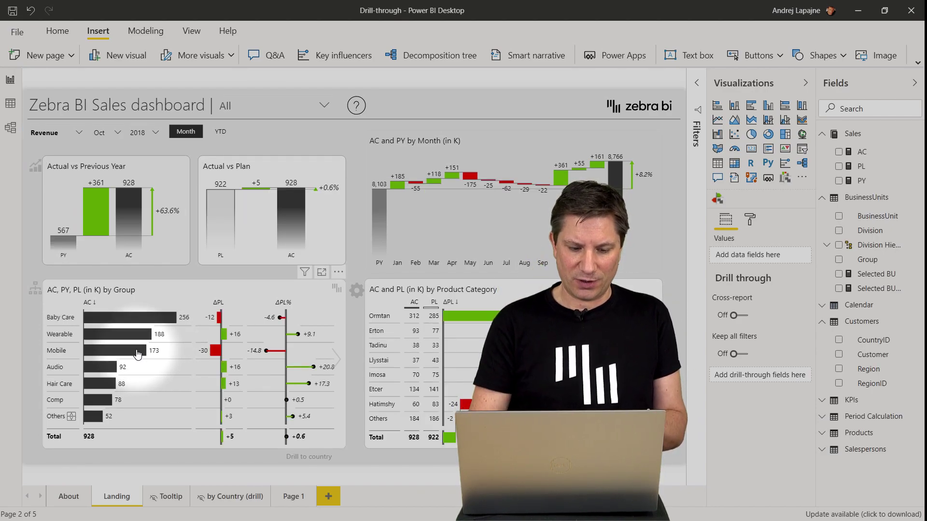
{"action": "left_click", "coordinate": [215, 351]}
{"action": "left_click", "coordinate": [215, 351]}
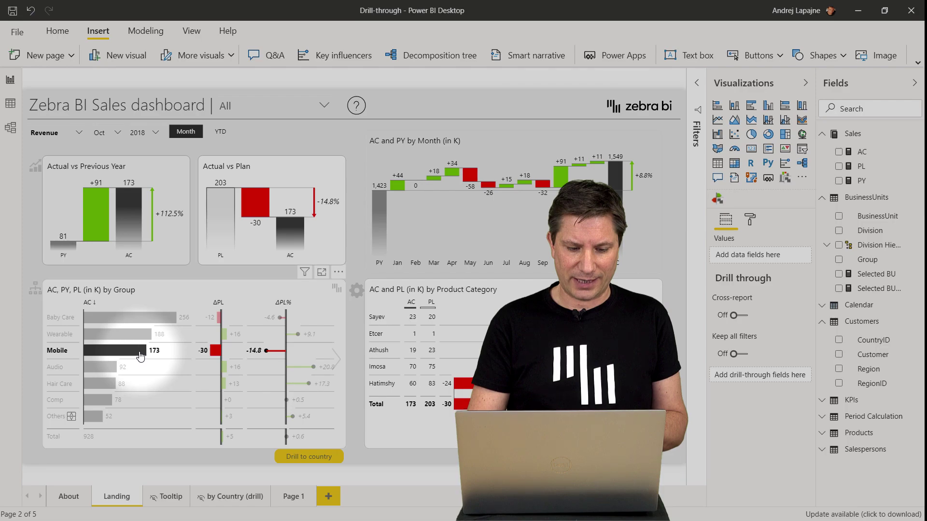
{"action": "left_click", "coordinate": [140, 356]}
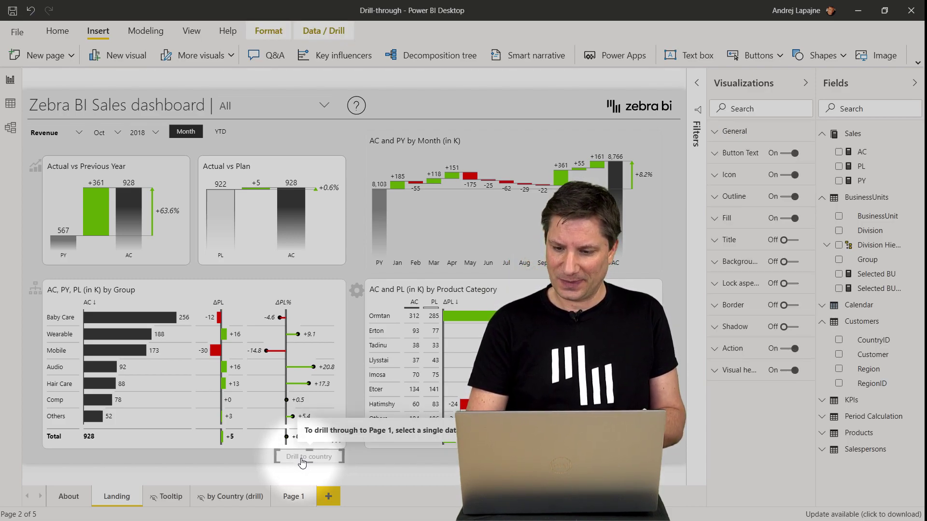
Step: Clear the Drill to country button's text for the Disabled state
{"action": "left_click", "coordinate": [714, 154]}
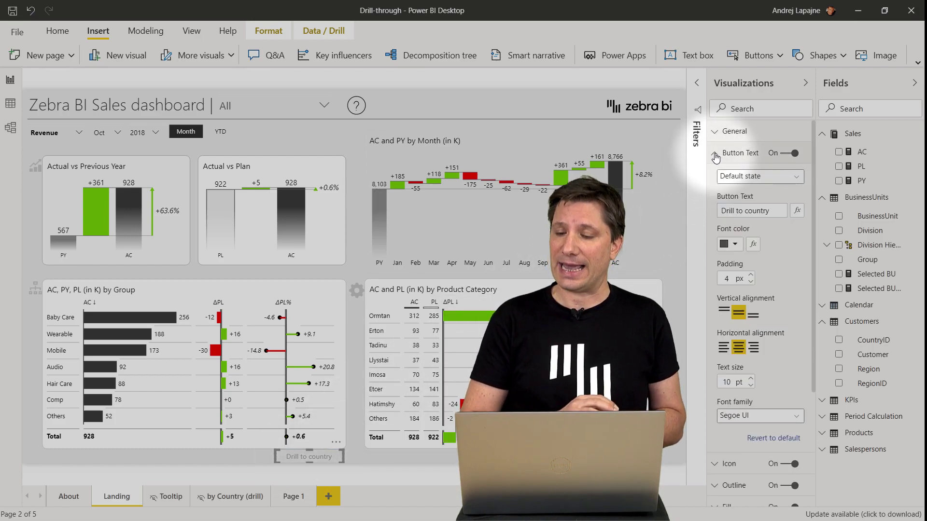
{"action": "left_click", "coordinate": [767, 178]}
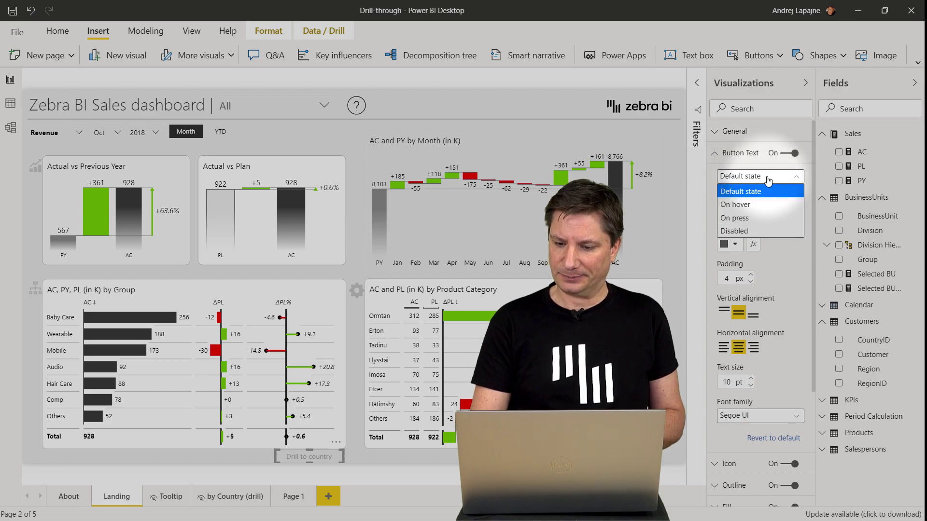
{"action": "left_click", "coordinate": [736, 232]}
{"action": "triple_click", "coordinate": [774, 211]}
{"action": "key", "text": "BackSpace"}
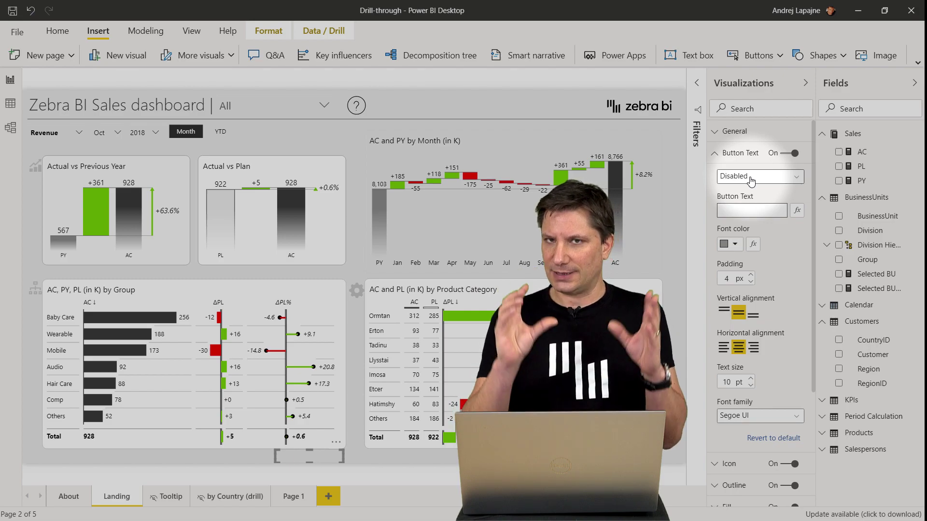
Step: Review the Drill to country button's text settings for the Default state, and deselect the button
{"action": "left_click", "coordinate": [751, 178]}
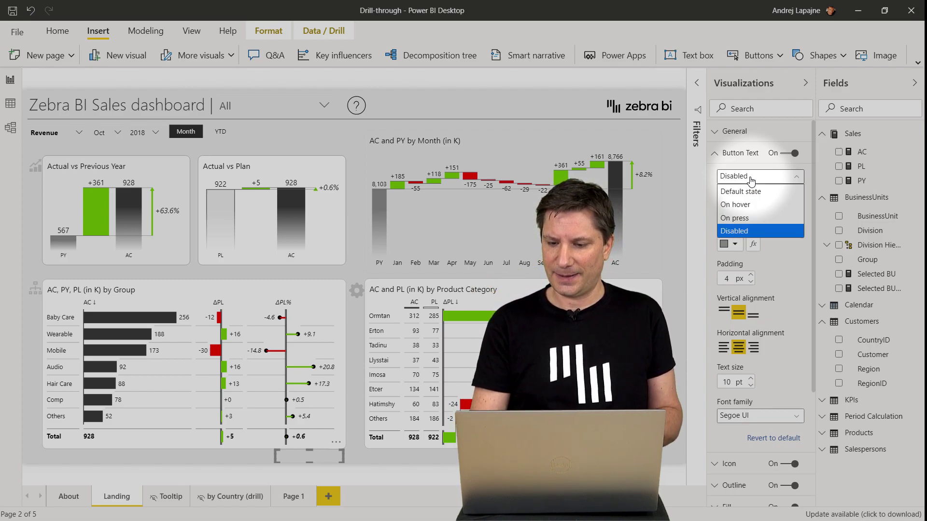
{"action": "left_click", "coordinate": [740, 195]}
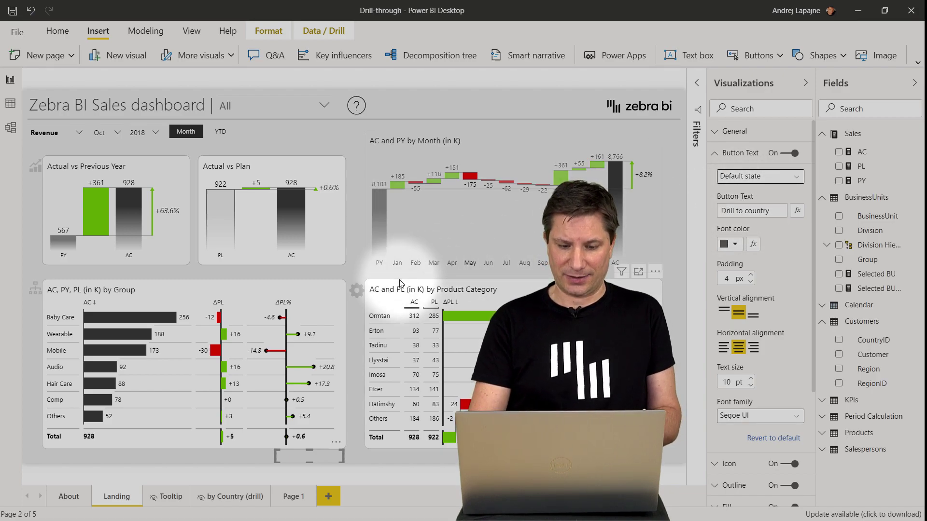
{"action": "left_click", "coordinate": [244, 459]}
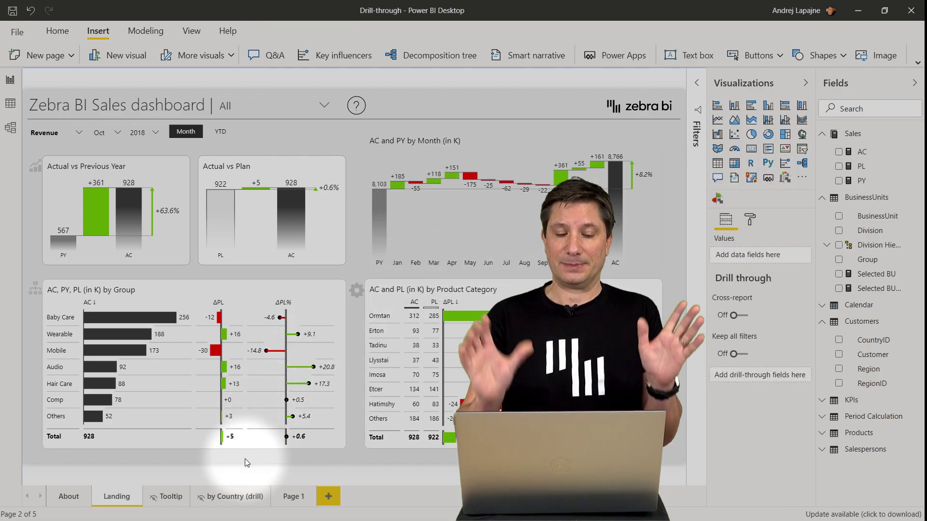
Step: Select the Mobile group in the chart by Group and drill through to its country page with the Drill to country button
{"action": "mouse_move", "coordinate": [140, 339]}
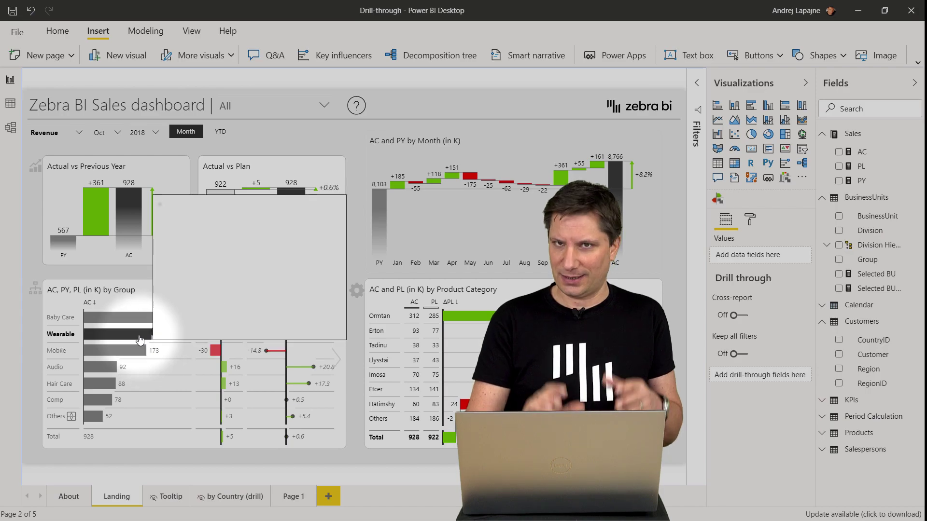
{"action": "left_click", "coordinate": [213, 353]}
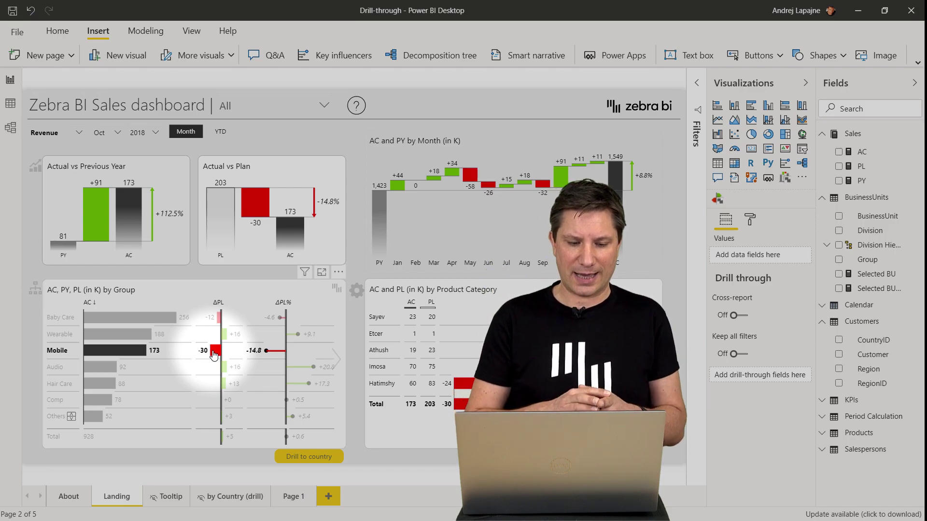
{"action": "left_click", "coordinate": [308, 456]}
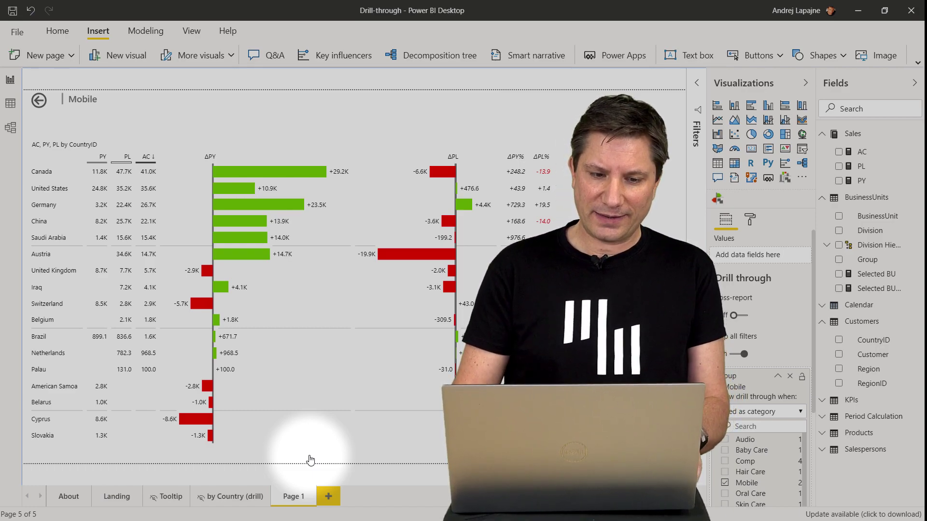
Step: Inspect the group name card on the drill-through page and return to the Landing page with the page's back button
{"action": "left_click", "coordinate": [196, 287]}
{"action": "left_click", "coordinate": [68, 106]}
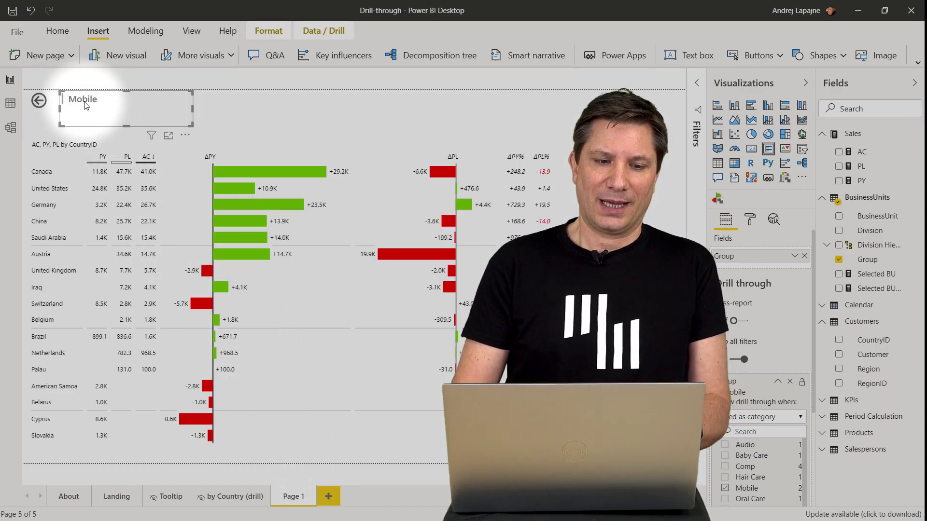
{"action": "left_click", "coordinate": [40, 101], "text": "ctrl"}
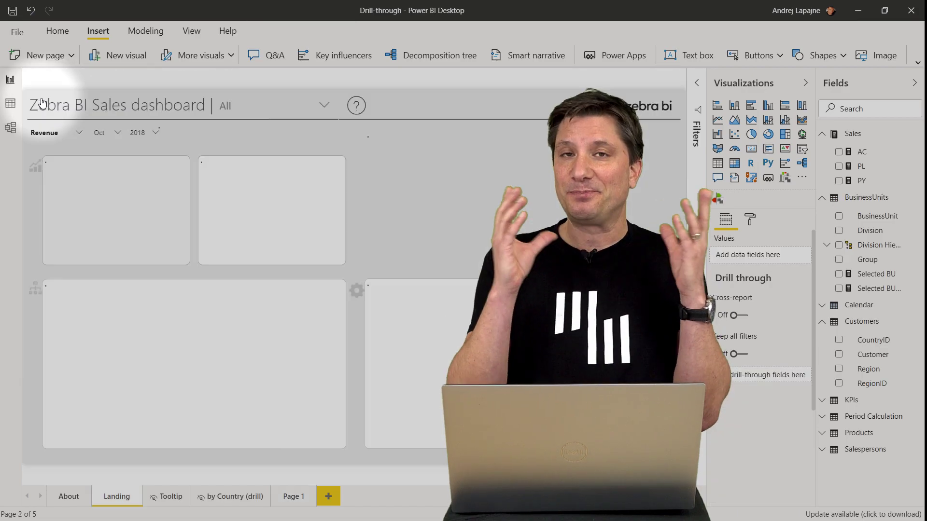